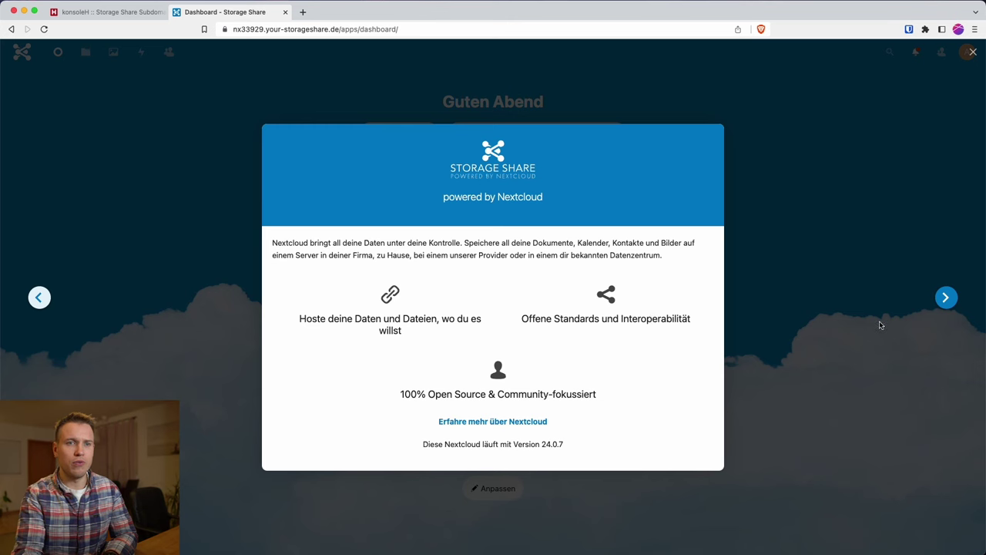
Step: Advance past the welcome tour to the dashboard and open the account menu
click(940, 299)
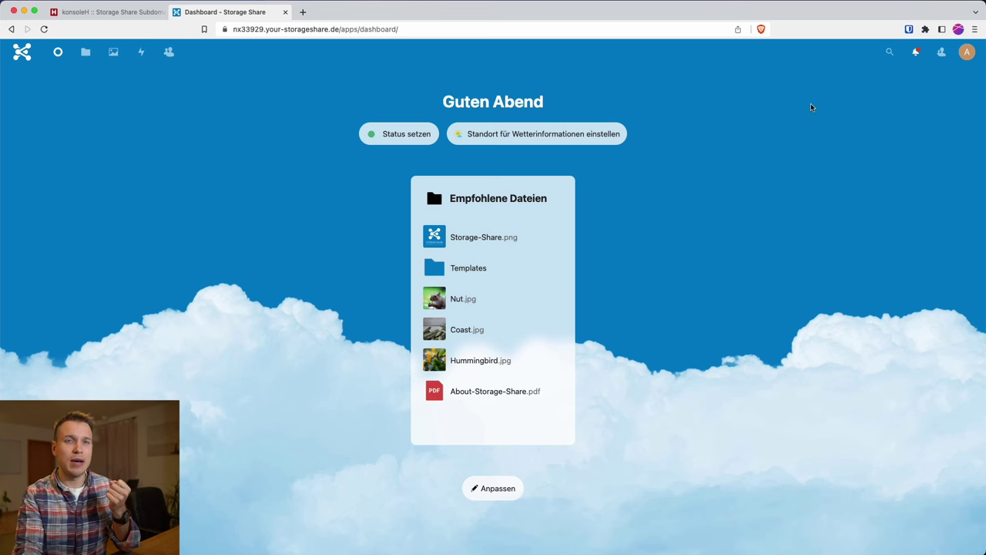
click(968, 54)
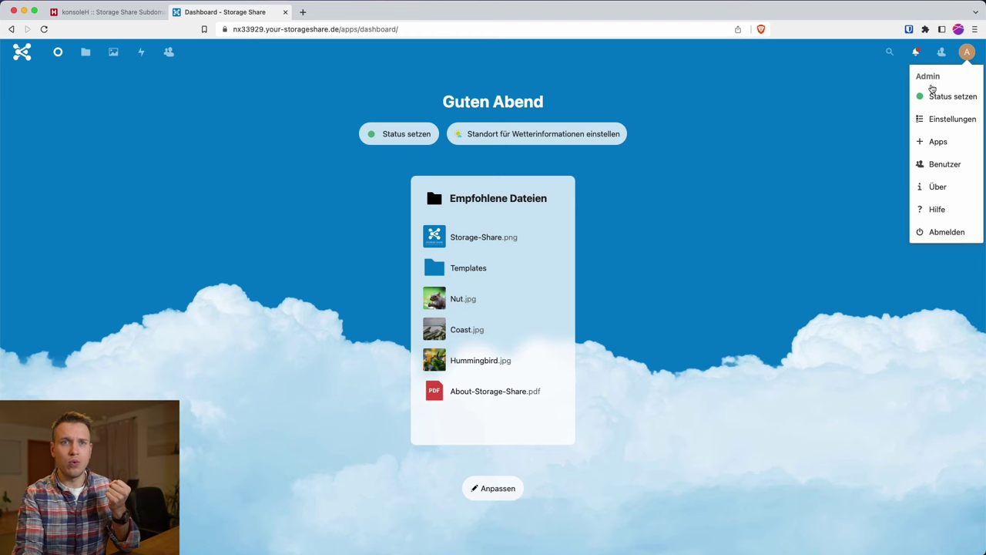
Step: Go to app management and browse the Organisation apps such as Circles, Contacts and Calendar
click(930, 144)
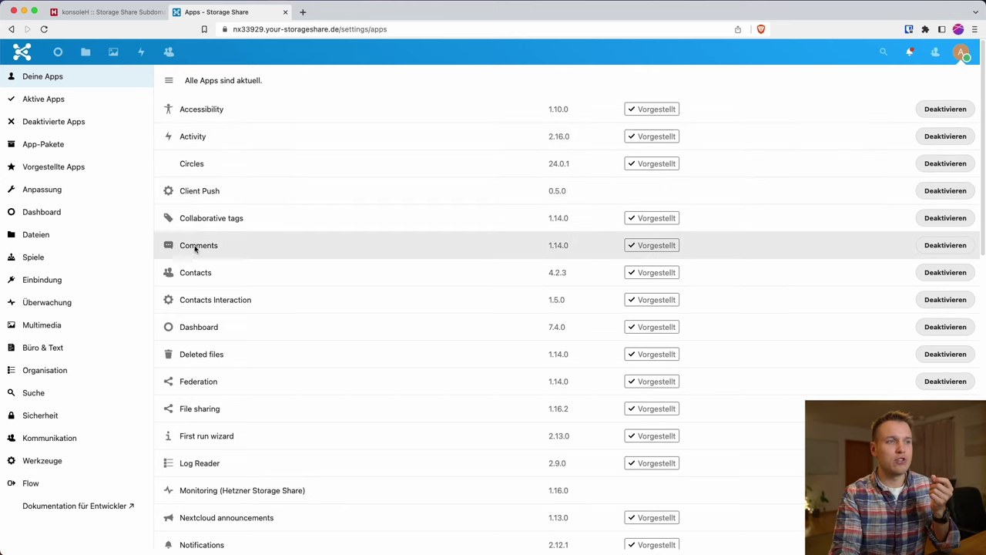
scroll(228, 279, down, 1)
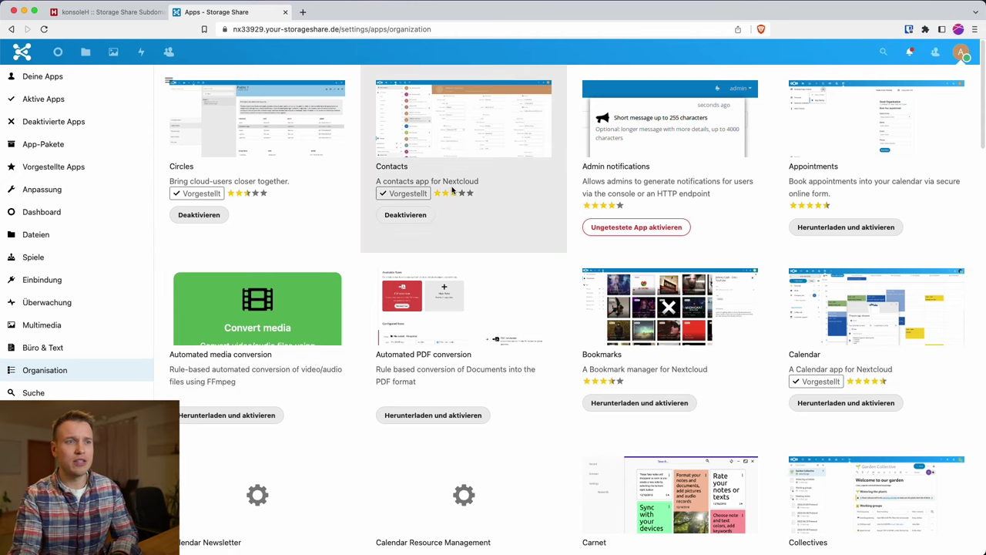
Step: Download and enable Deck, then Forms, with 'Herunterladen und aktivieren', and wait for both installs
scroll(428, 274, down, 4)
scroll(428, 275, down, 7)
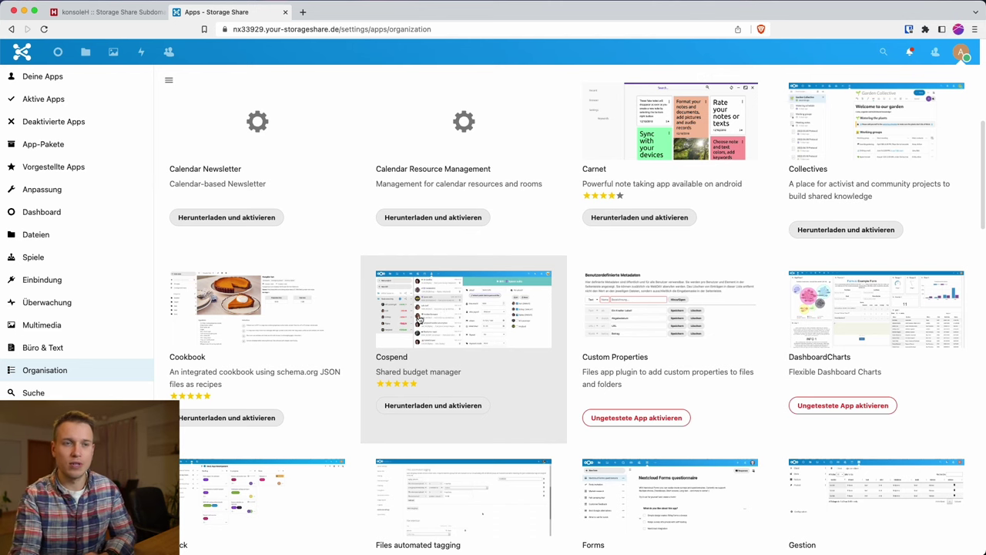
scroll(486, 305, down, 5)
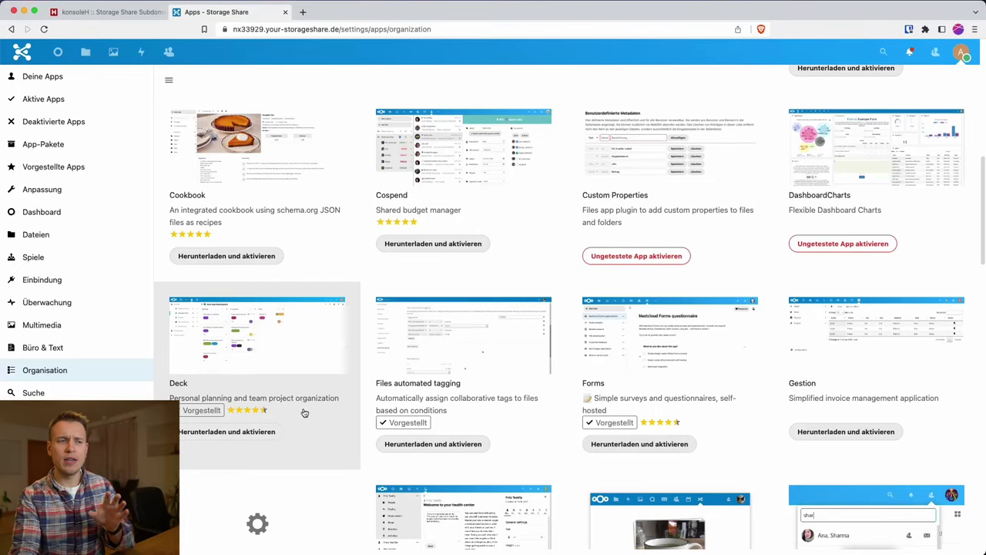
click(194, 432)
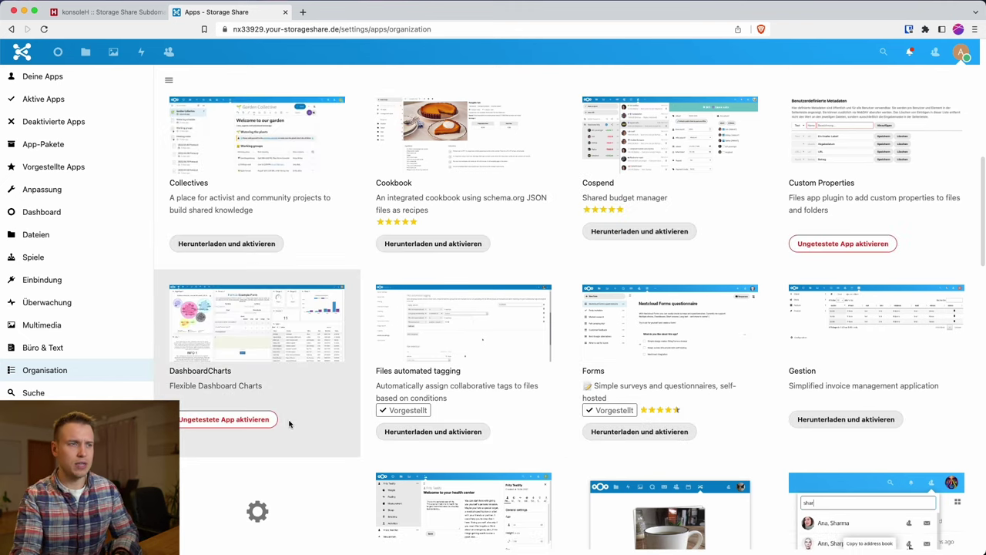
click(627, 433)
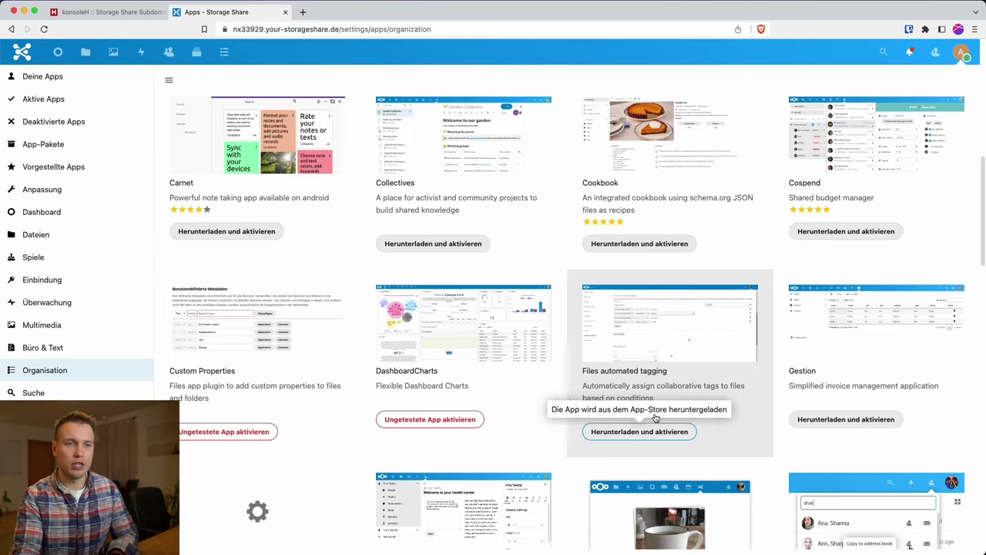
scroll(624, 436, down, 3)
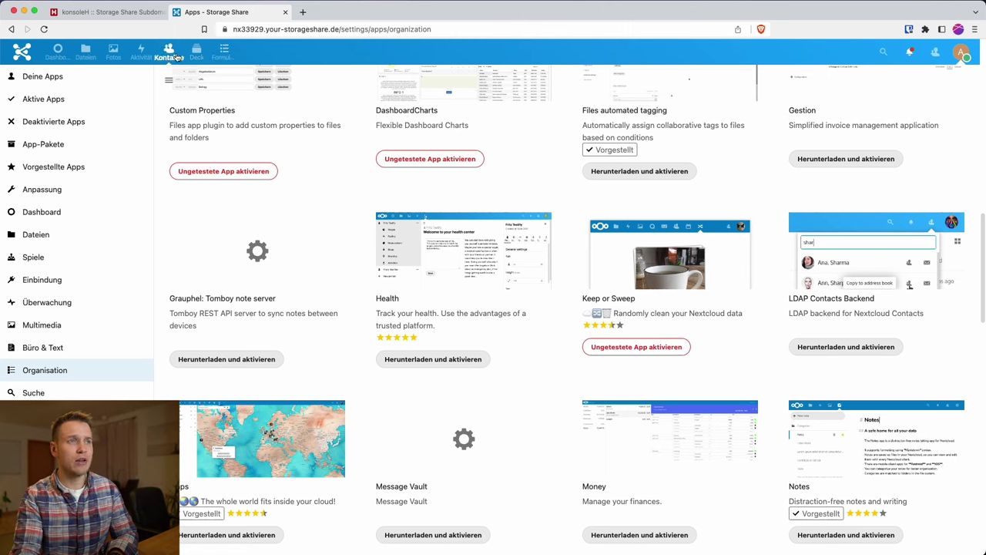
Step: Open the Persönlich board in the Deck app
click(197, 52)
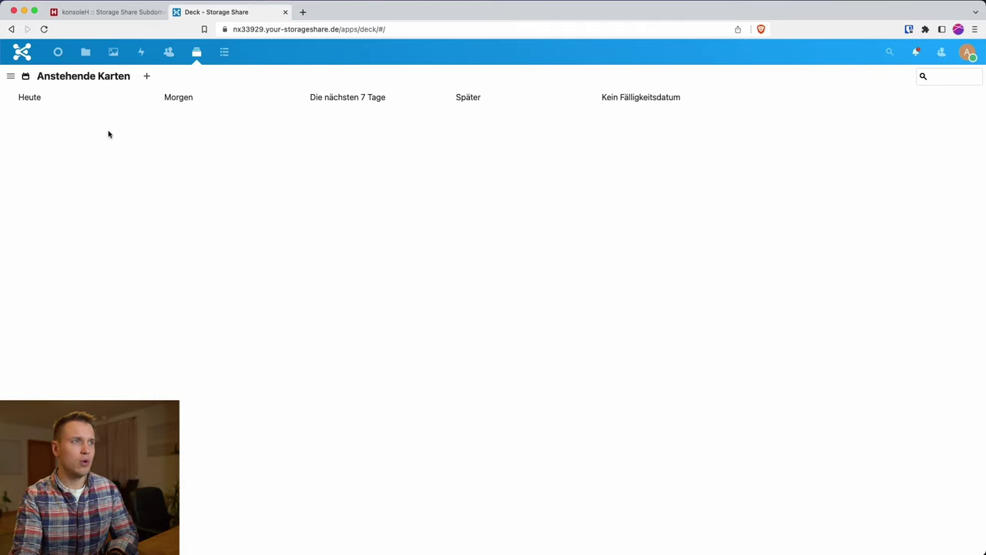
click(12, 78)
click(49, 120)
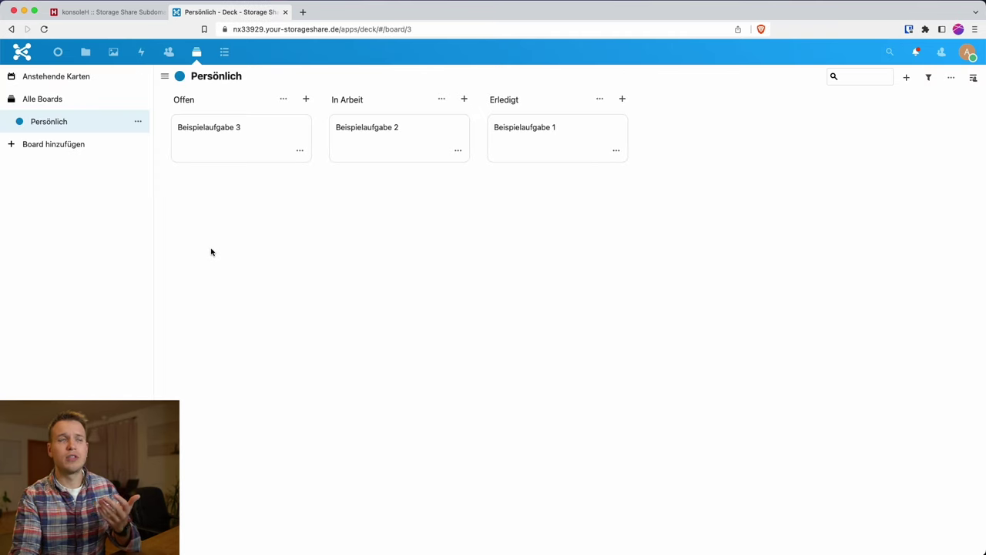
Step: Add a 'Test' card to Offen with a short description and move it to the top
click(306, 99)
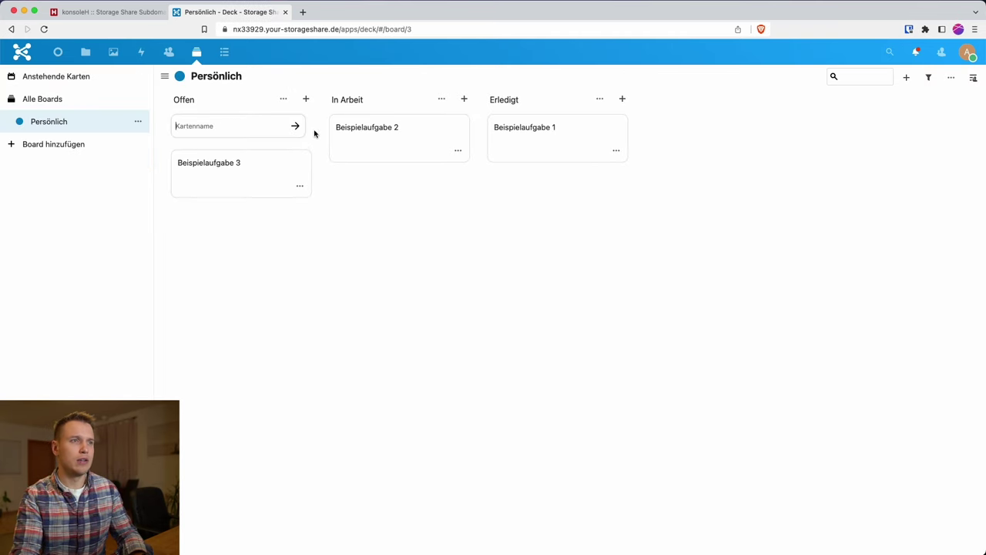
text(Test)
key(Return)
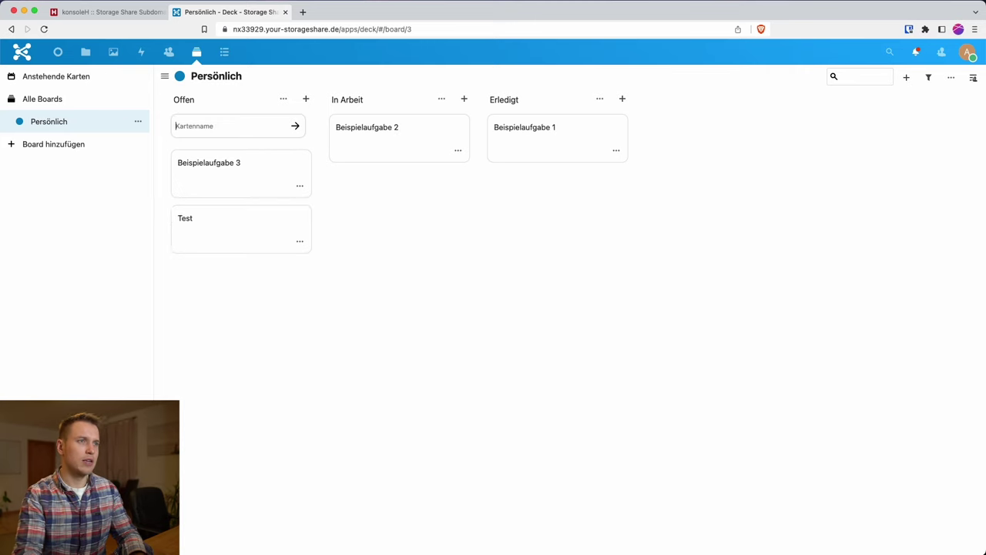
click(176, 244)
click(675, 259)
text(Mo)
click(732, 205)
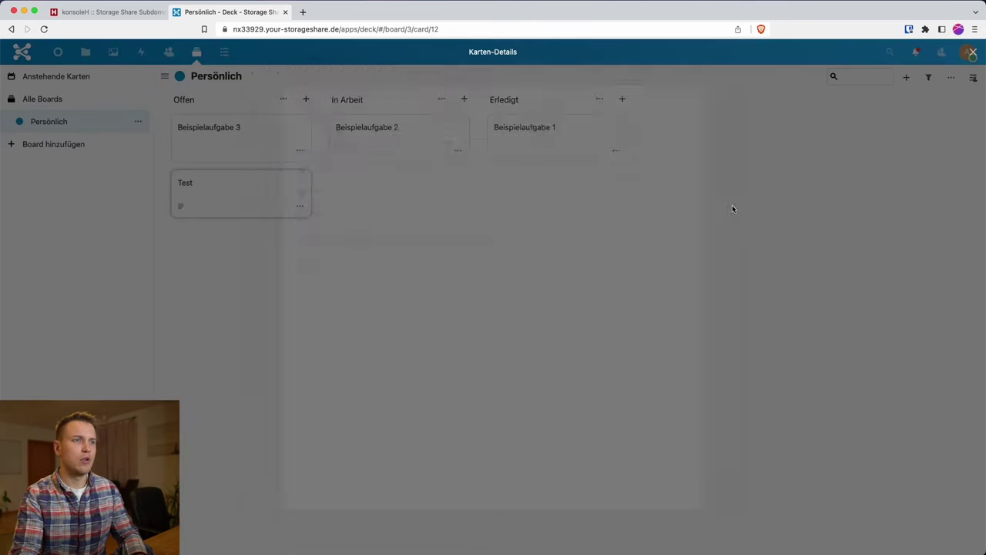
drag(257, 198, 242, 136)
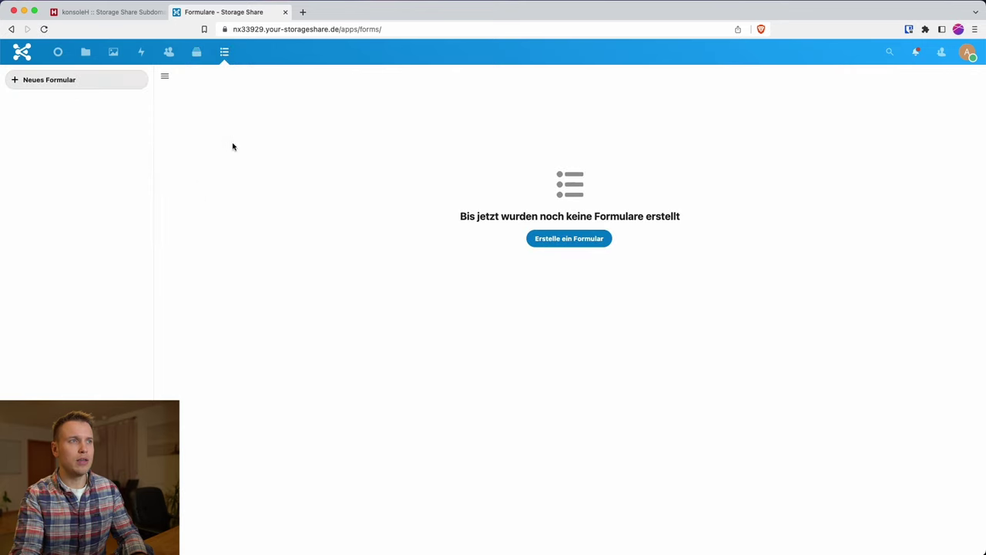
Step: Create a new empty form with 'Neues Formular' in Forms
click(46, 85)
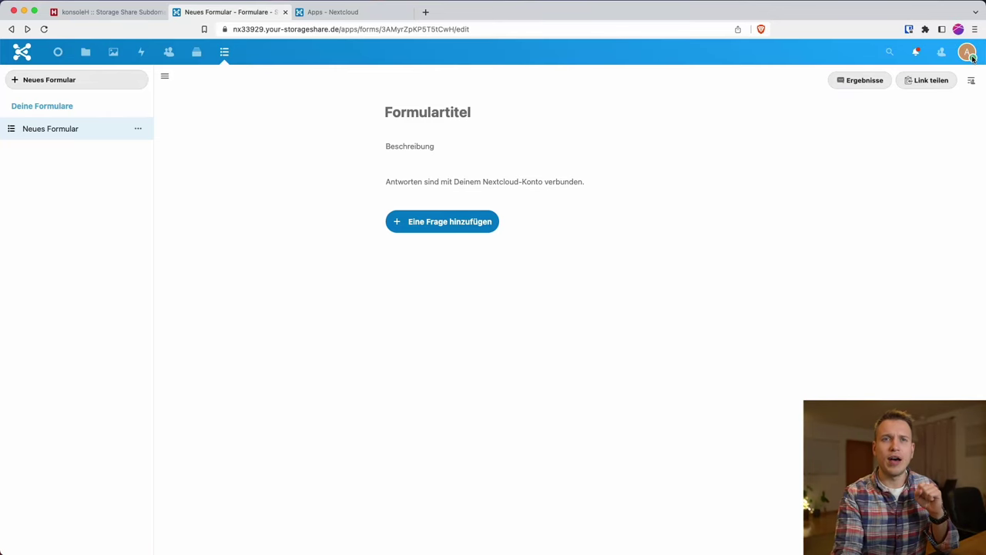
Step: Return to the Apps page, now listing Deck 1.7.3 and Forms 2.5.1 as enabled
click(969, 55)
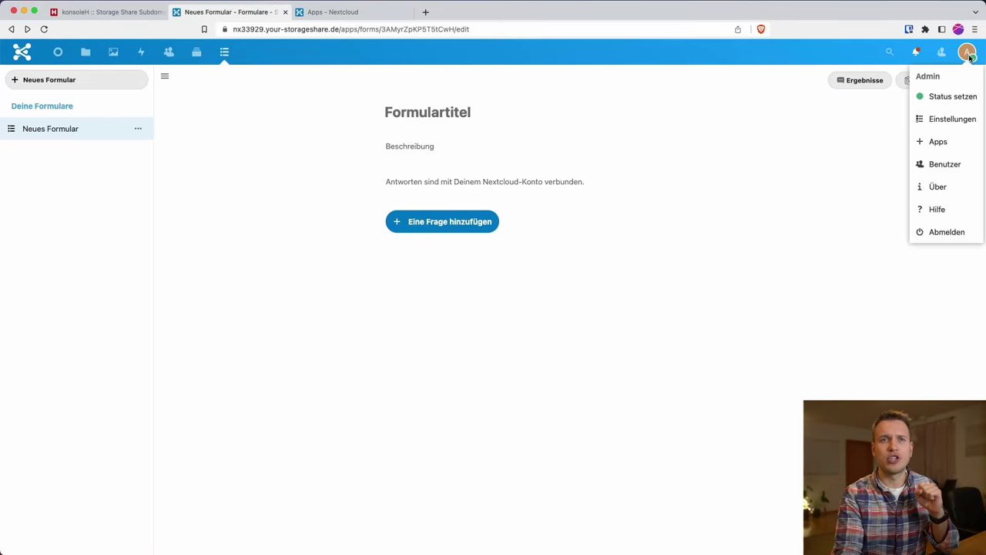
click(933, 143)
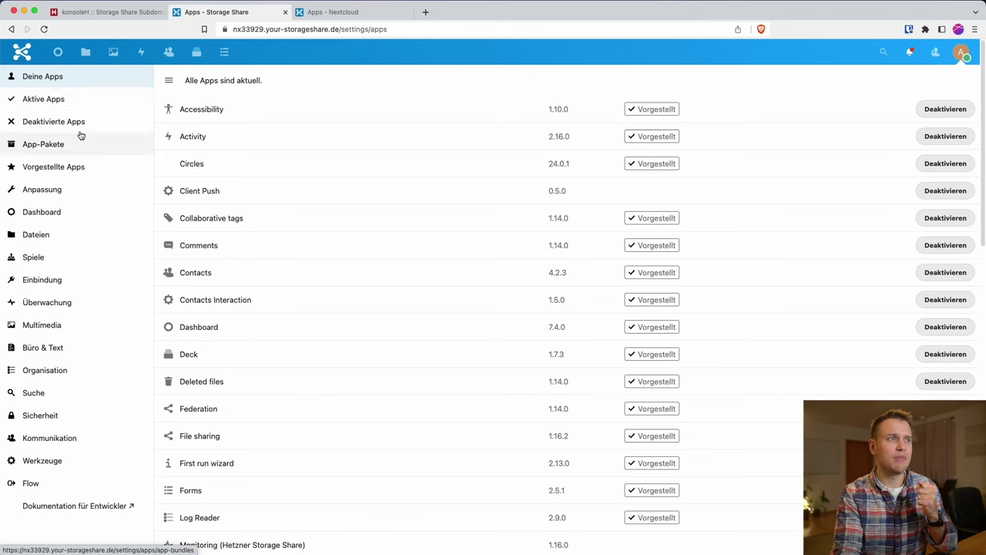
Step: On the cloud.privacytutor.de instance, start updating the Polls app from the Updates list
click(335, 14)
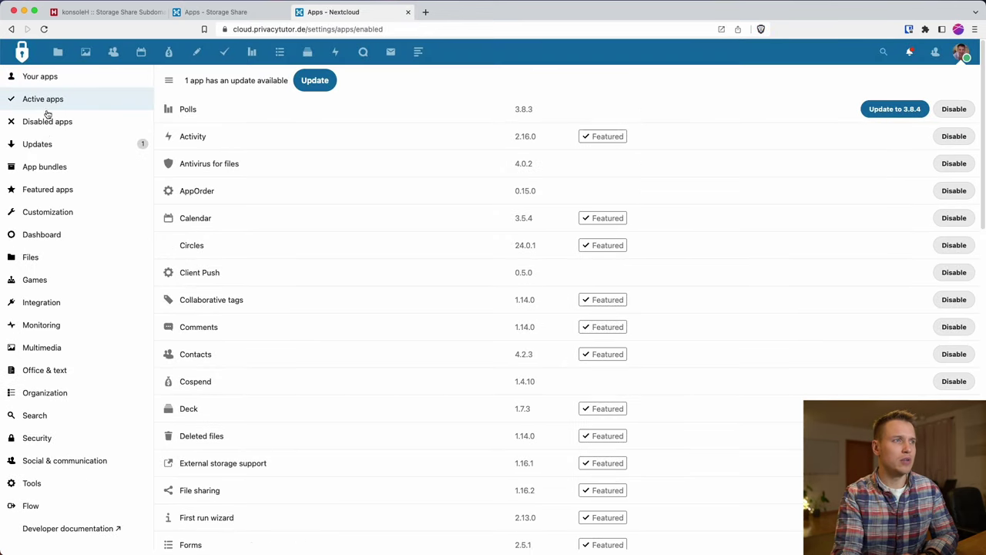
click(44, 145)
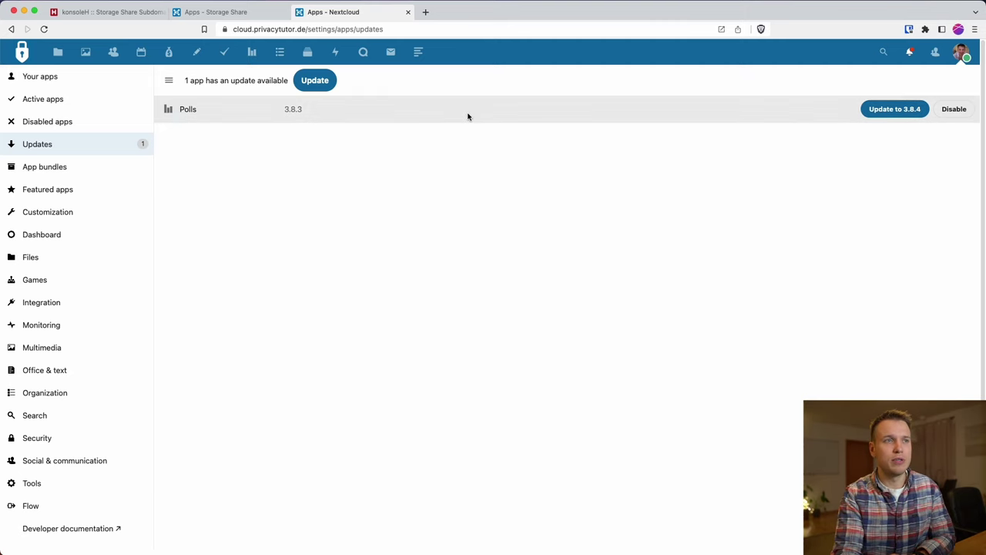
click(314, 80)
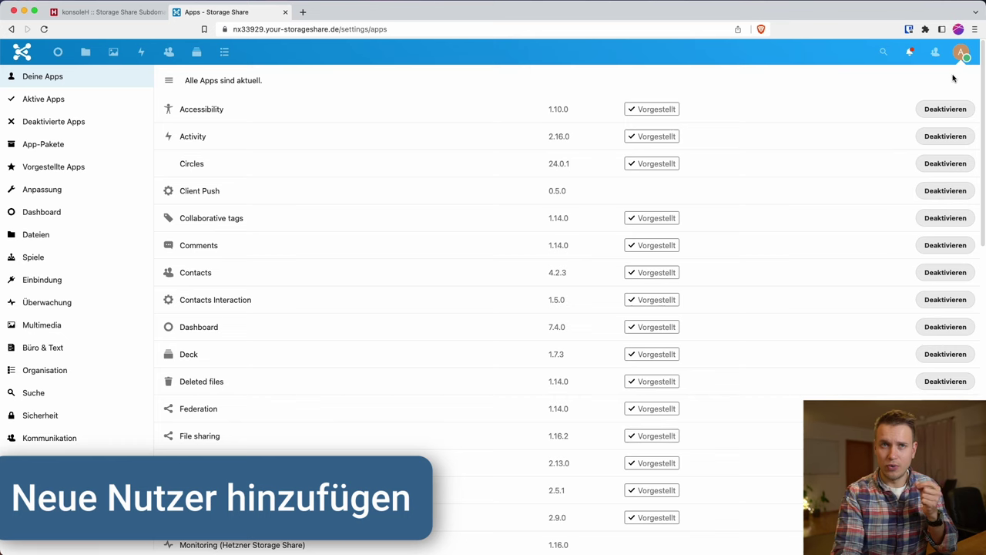
Step: Open the Benutzer user management page from the account menu
click(962, 56)
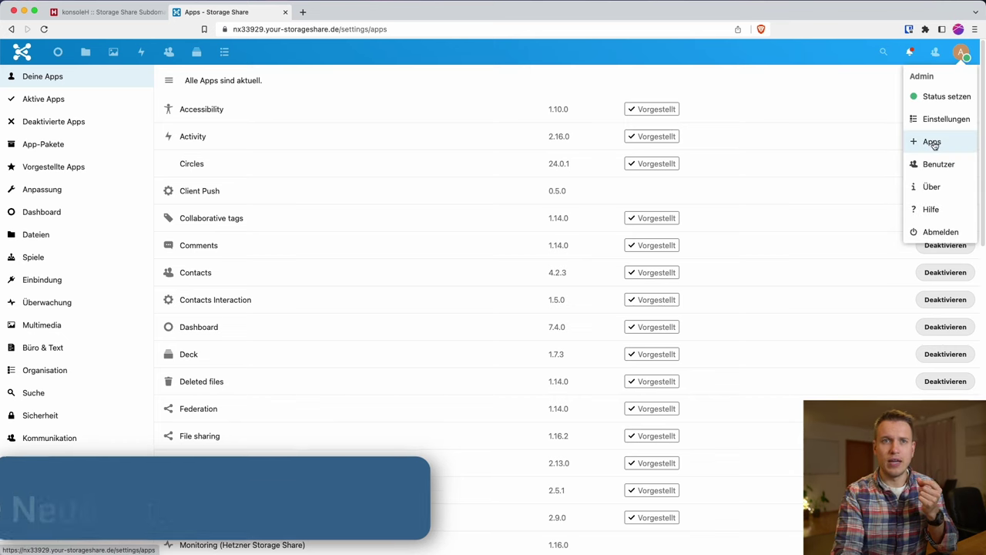
click(932, 167)
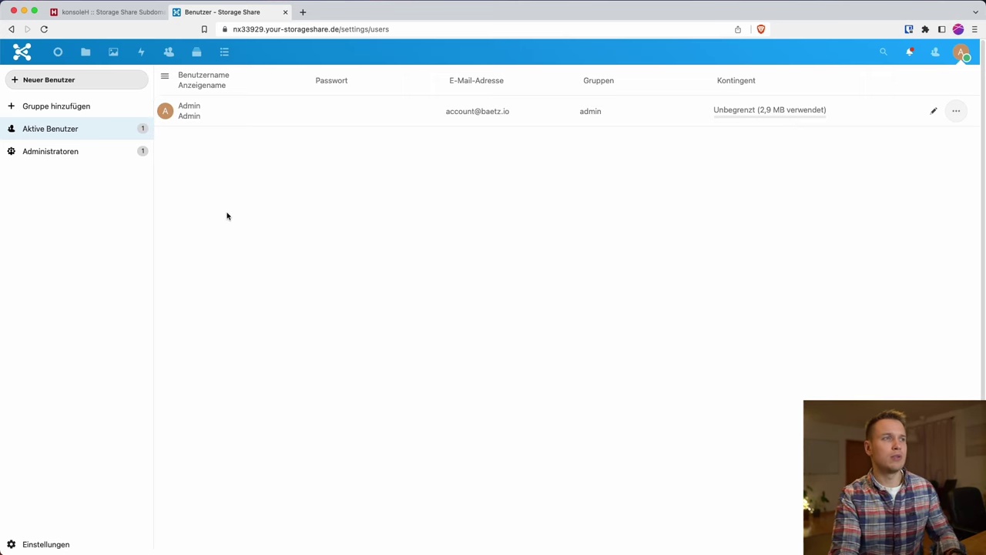
Step: Start a new user with username and display name 'Test', a password and an e-mail address
click(46, 80)
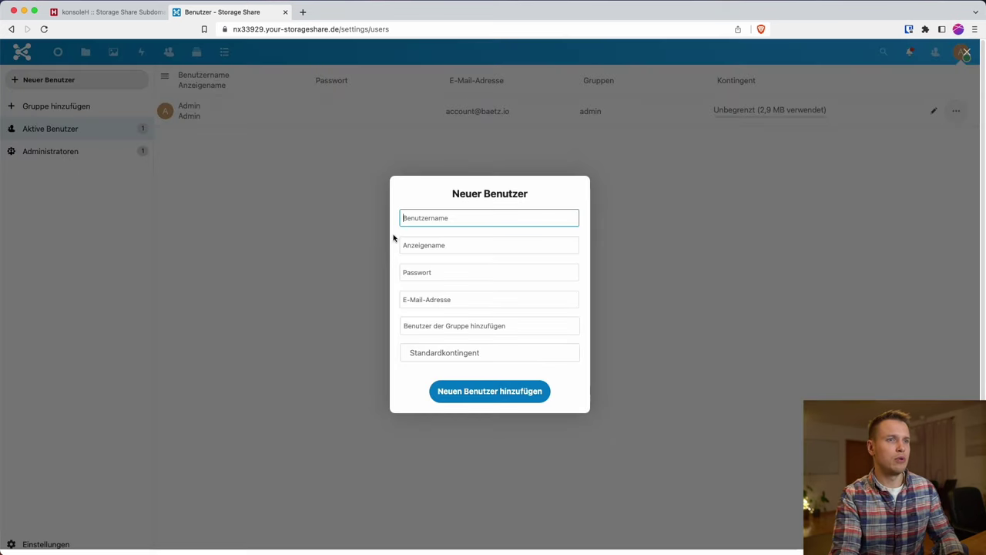
text(Test)
key(Tab)
text(Test)
key(Tab)
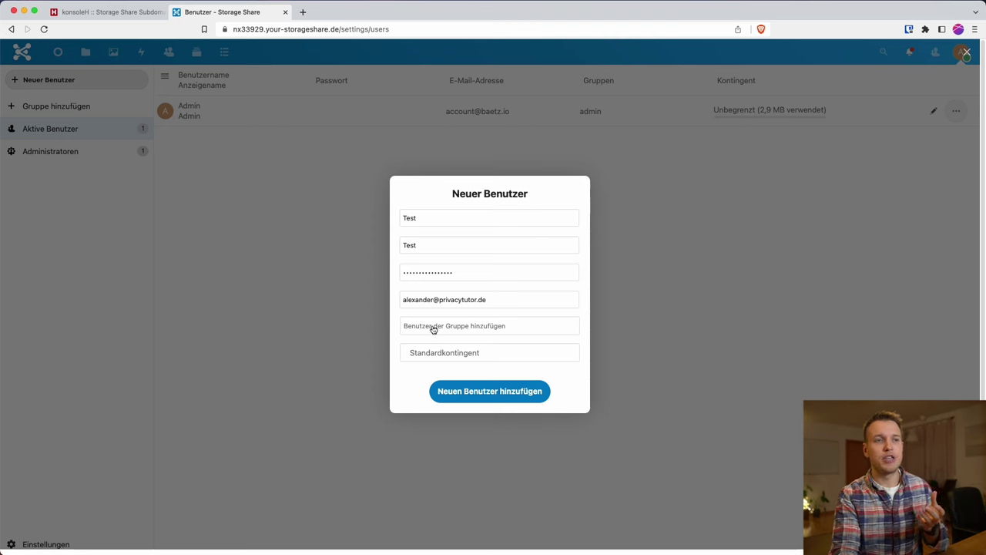
click(528, 301)
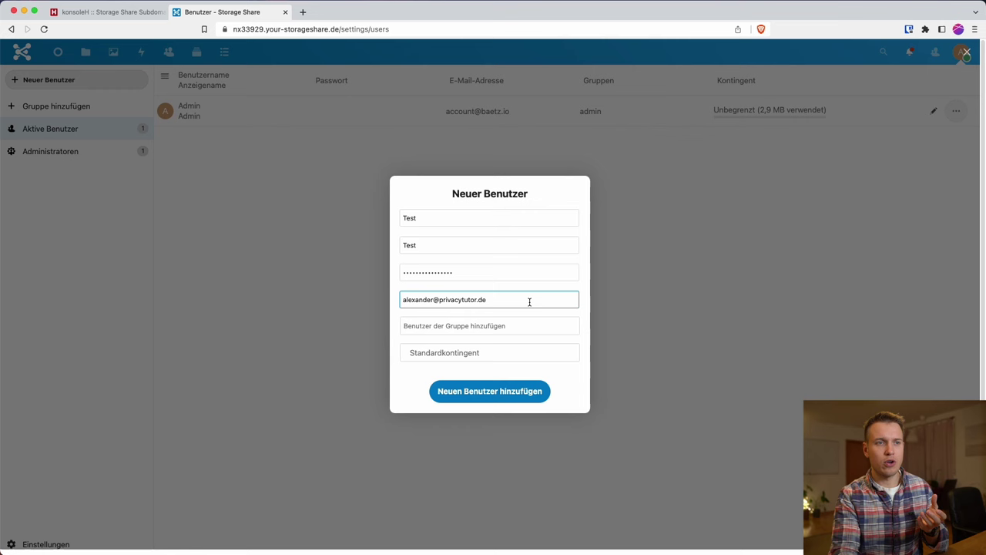
click(417, 327)
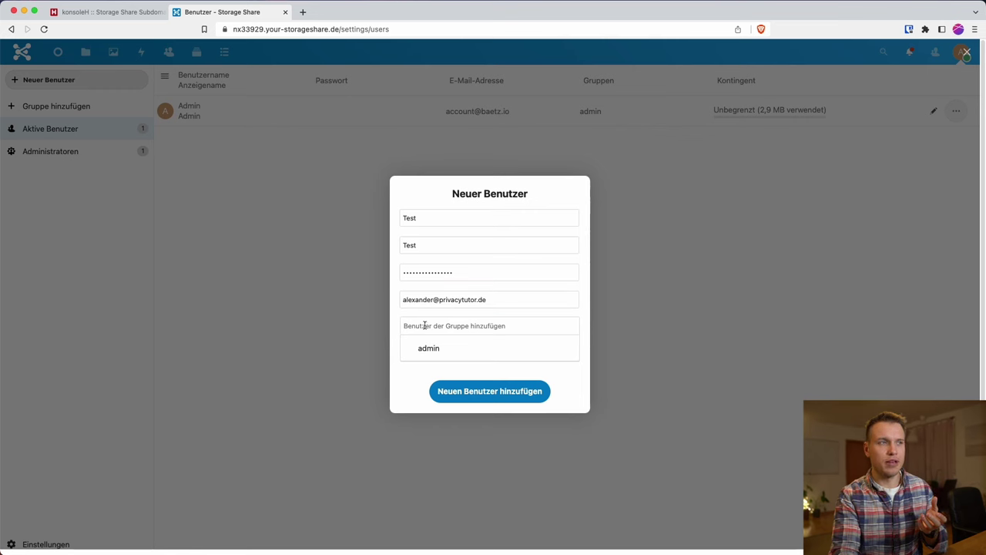
click(542, 293)
click(534, 278)
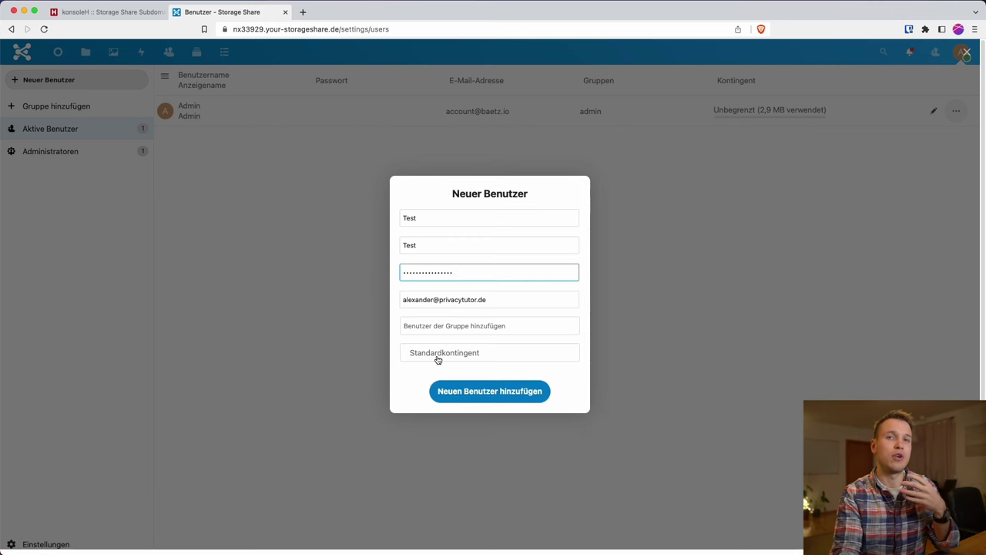
Step: Set a custom quota of 100 and submit the new user
click(458, 356)
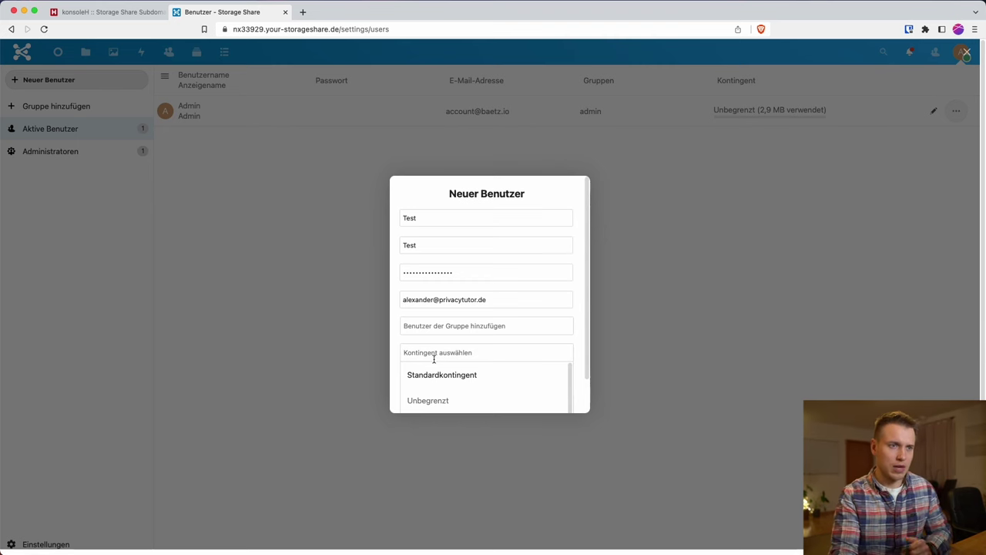
scroll(443, 370, down, 1)
scroll(447, 371, down, 3)
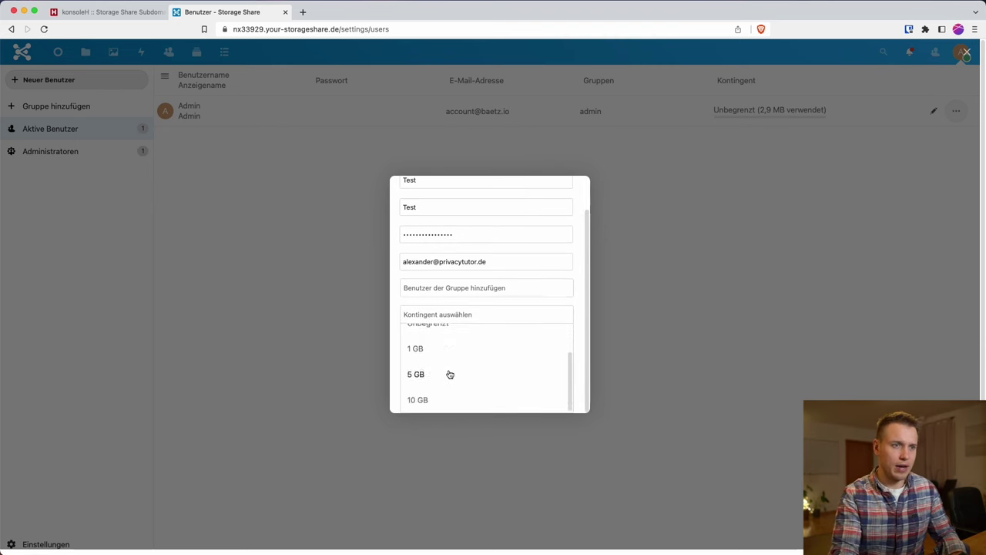
click(422, 399)
click(425, 360)
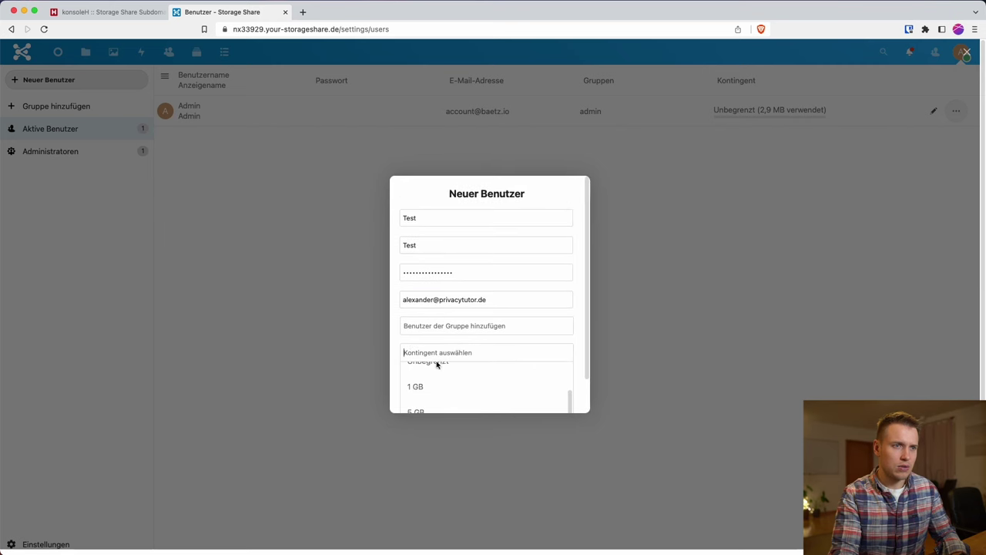
text(100)
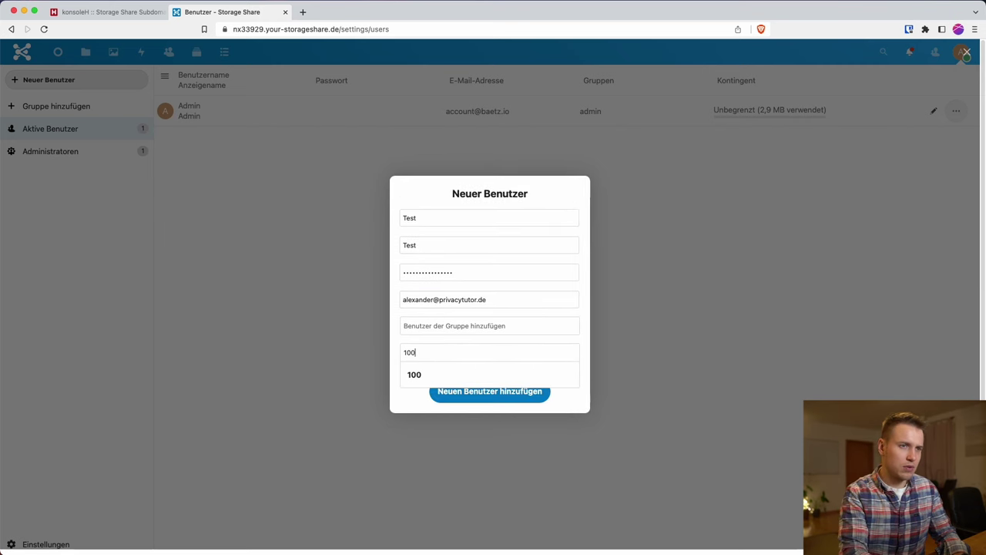
key(Return)
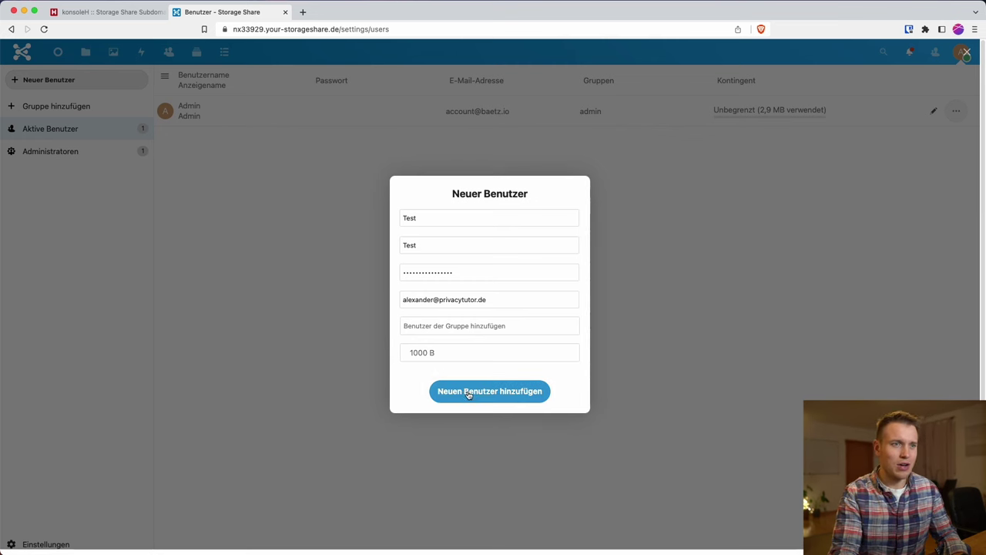
click(468, 392)
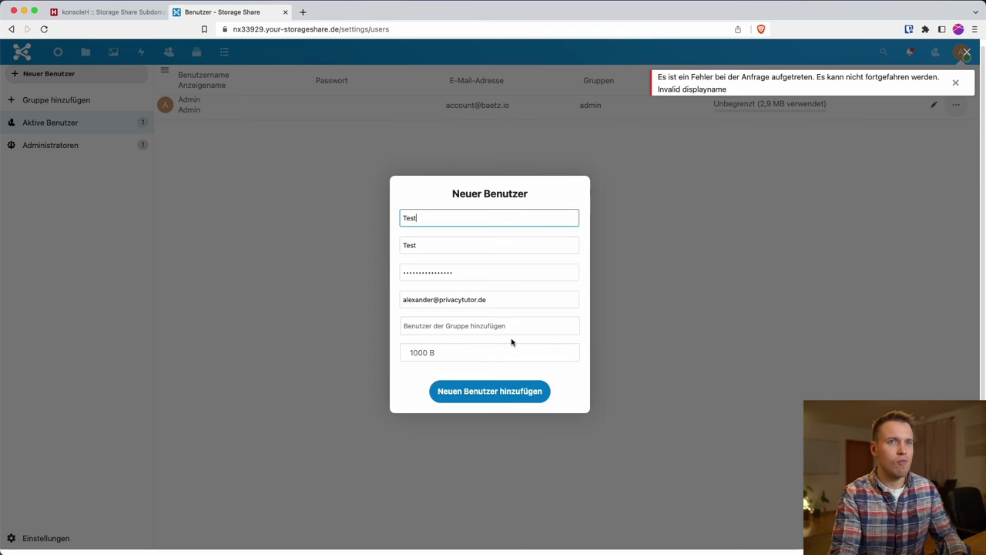
Step: Correct the quota to 1000 GB and submit the Test user again
drag(679, 80, 819, 76)
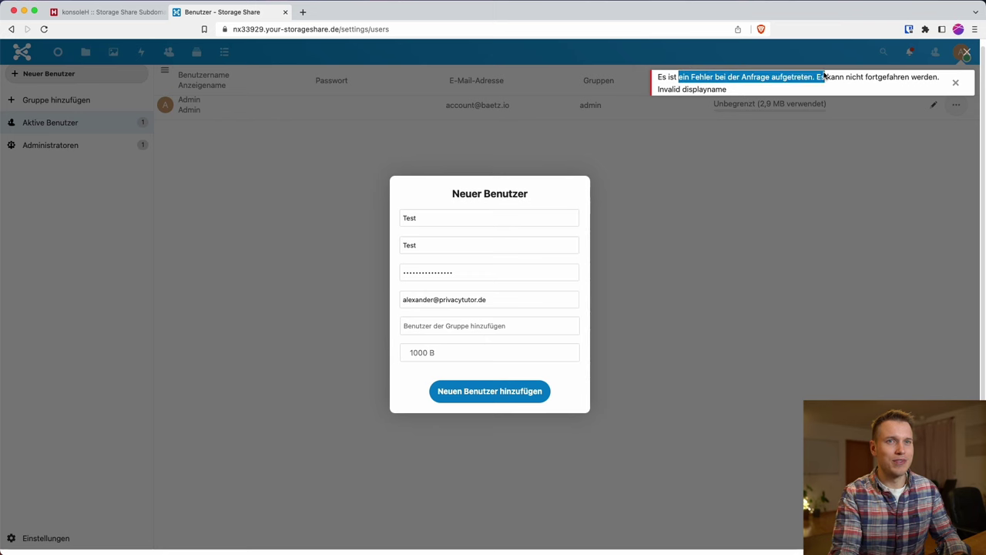
click(430, 352)
text(1000 GB)
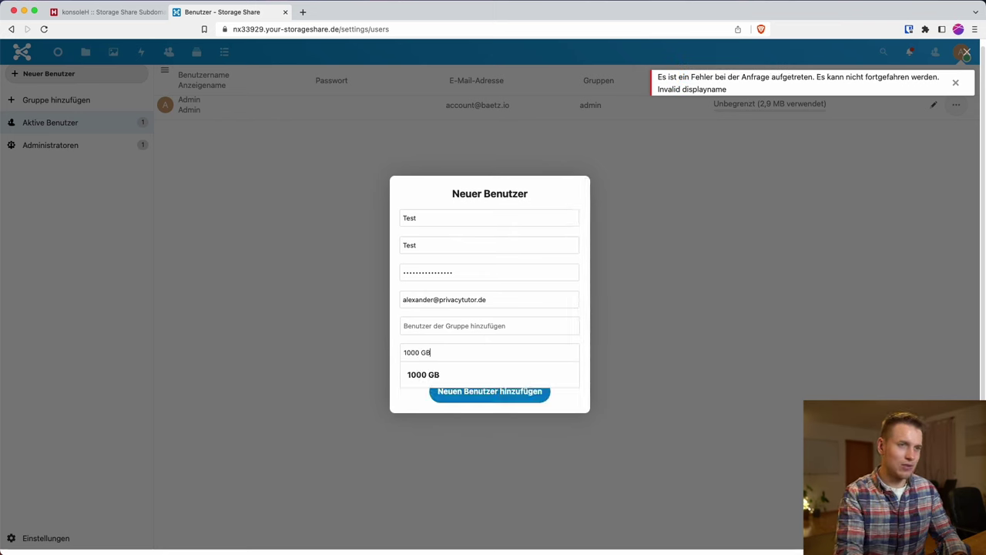
key(Return)
click(473, 401)
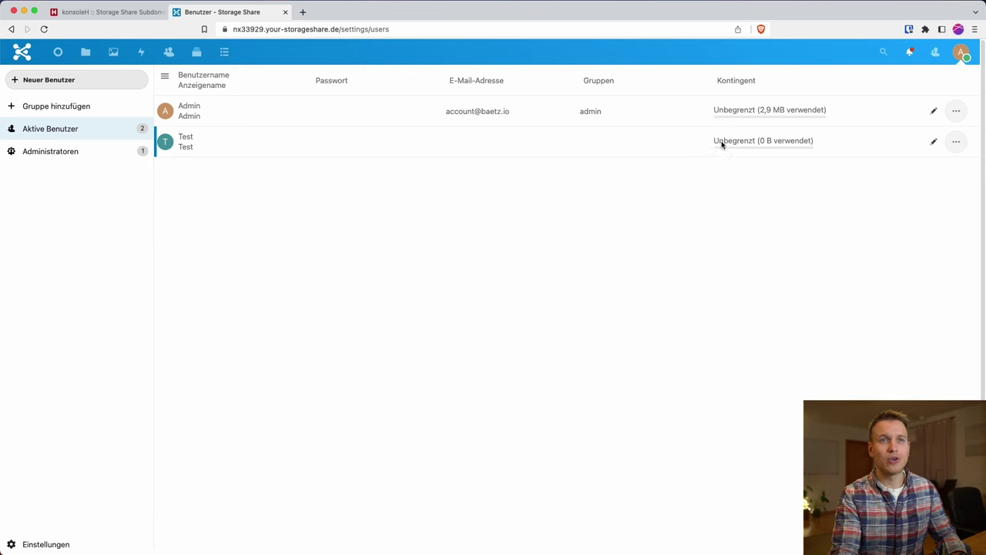
Step: Edit the Test user's row, set Kontingent to 1000 GB and save it
drag(721, 144, 788, 144)
click(933, 142)
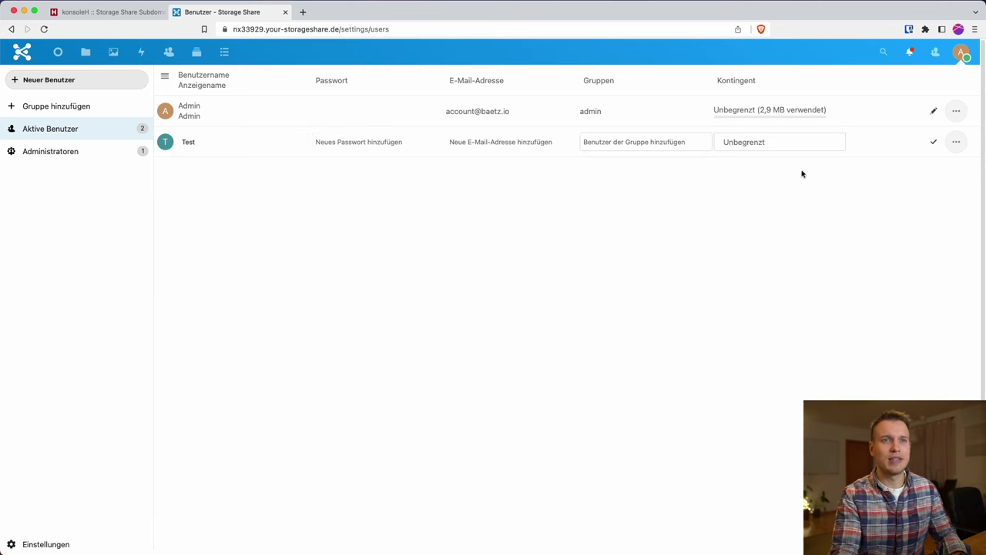
click(743, 142)
text(1000 GB)
key(Return)
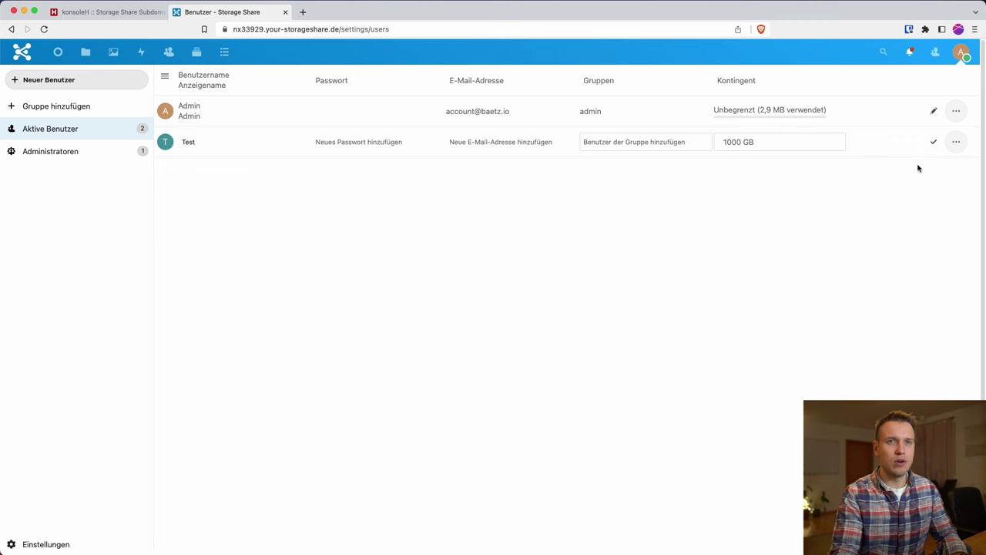
click(933, 142)
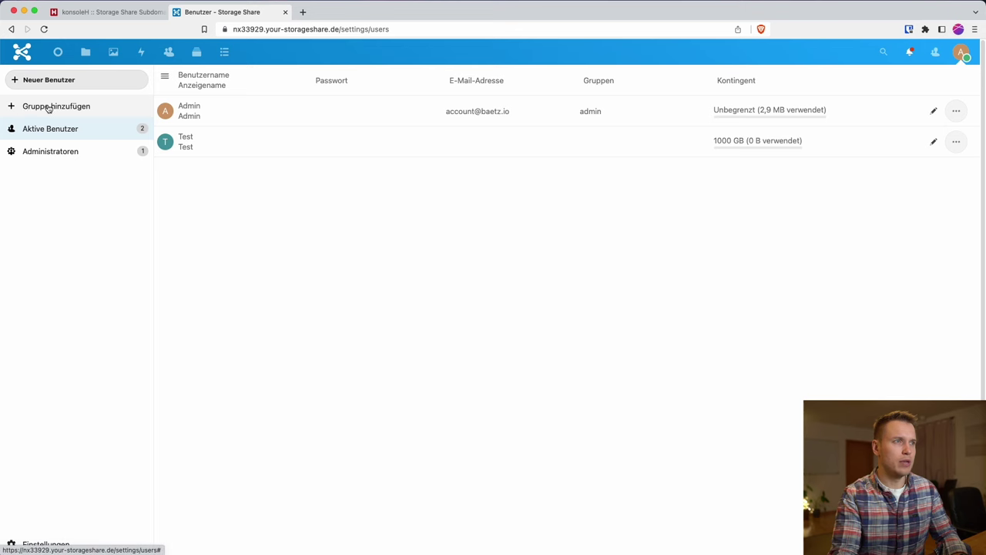
Step: Add a group named 'Test Gruppe' from the user management sidebar
click(22, 109)
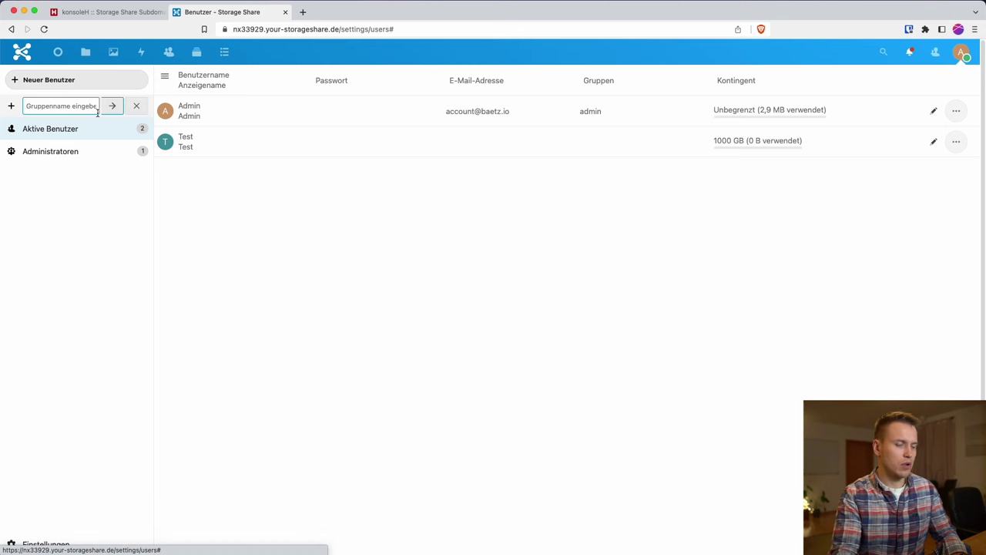
text(Test Grup)
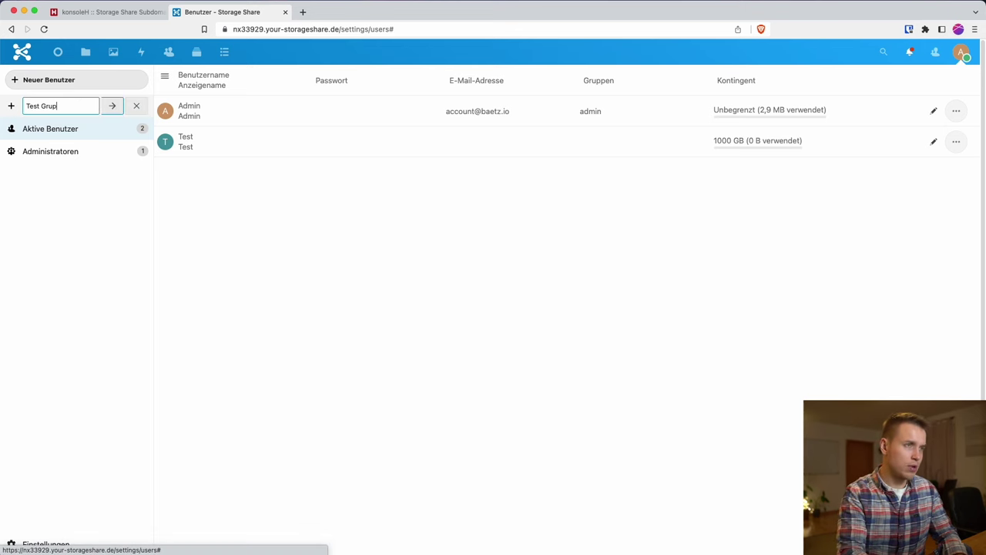
text(pe)
key(Return)
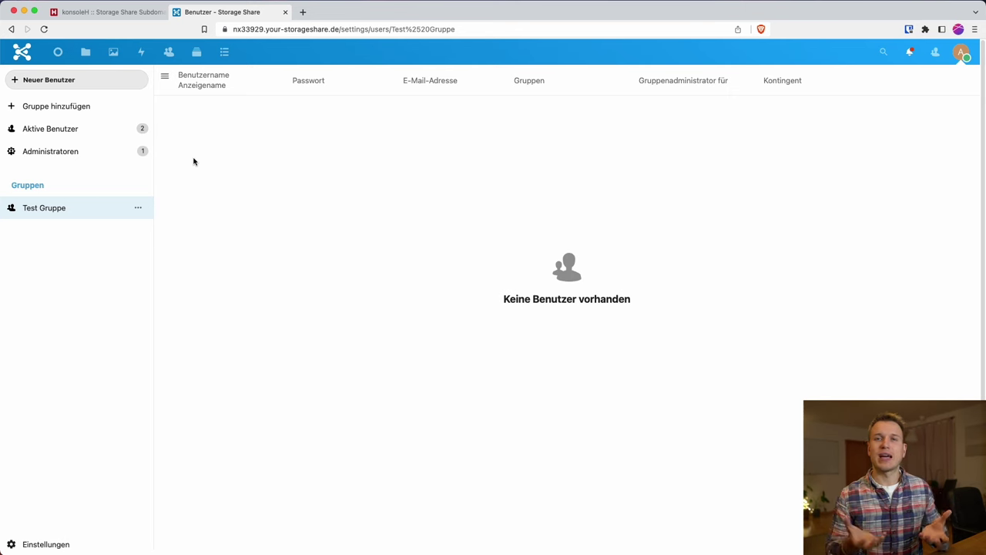
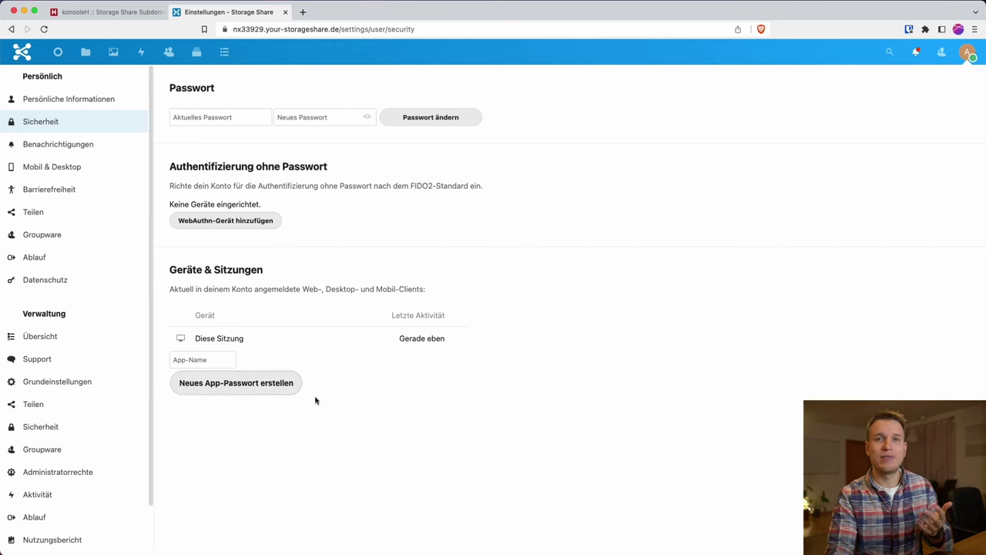
Step: Open Apps from the avatar menu in a new tab, keeping the security settings page in front
click(967, 52)
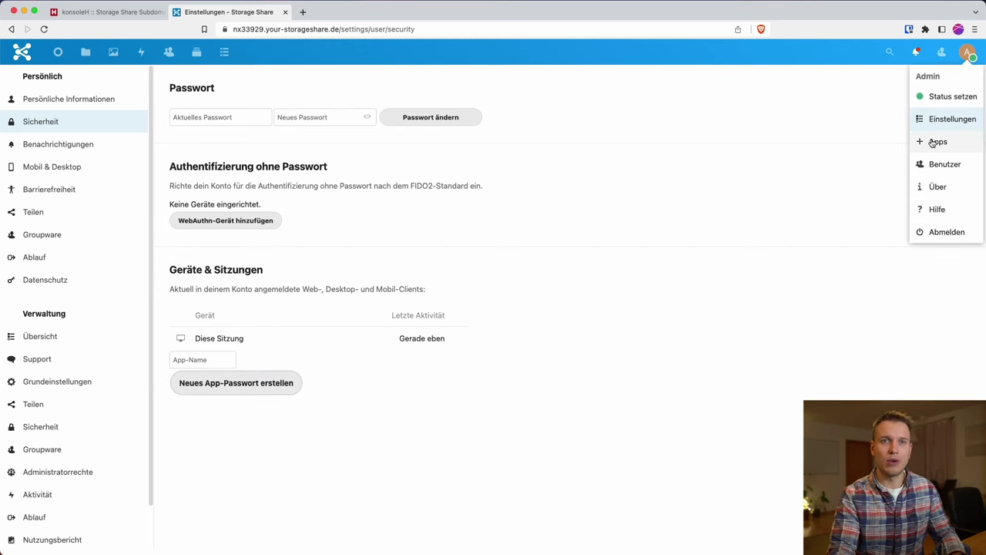
click(931, 142)
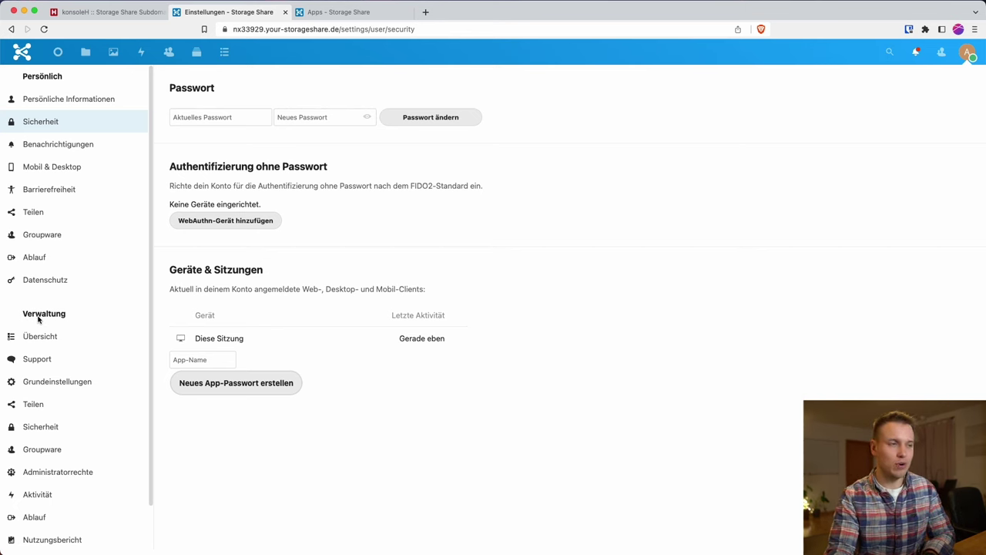
scroll(39, 319, down, 2)
Step: Open the Verwaltung Sicherheit settings and check the minimum password length of 10
click(35, 406)
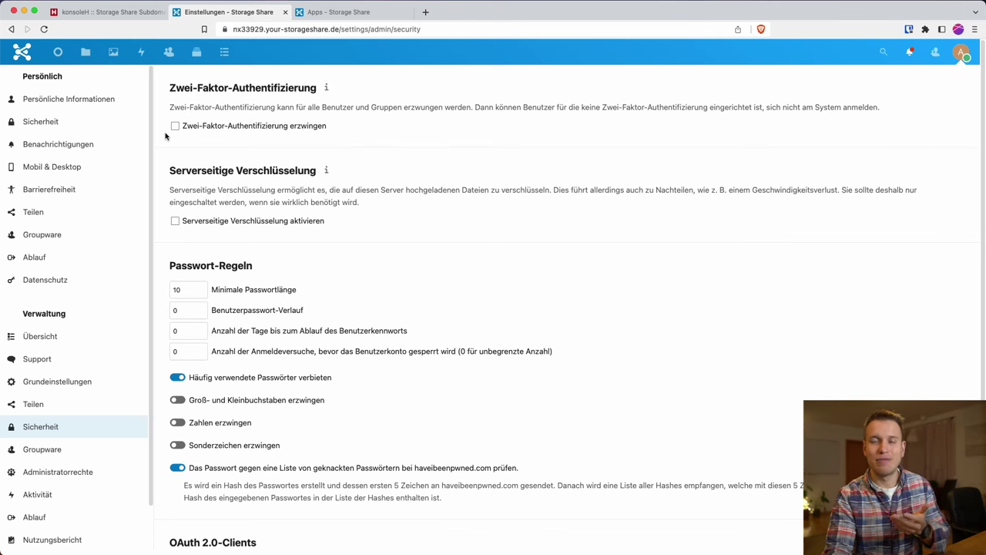
scroll(201, 247, down, 1)
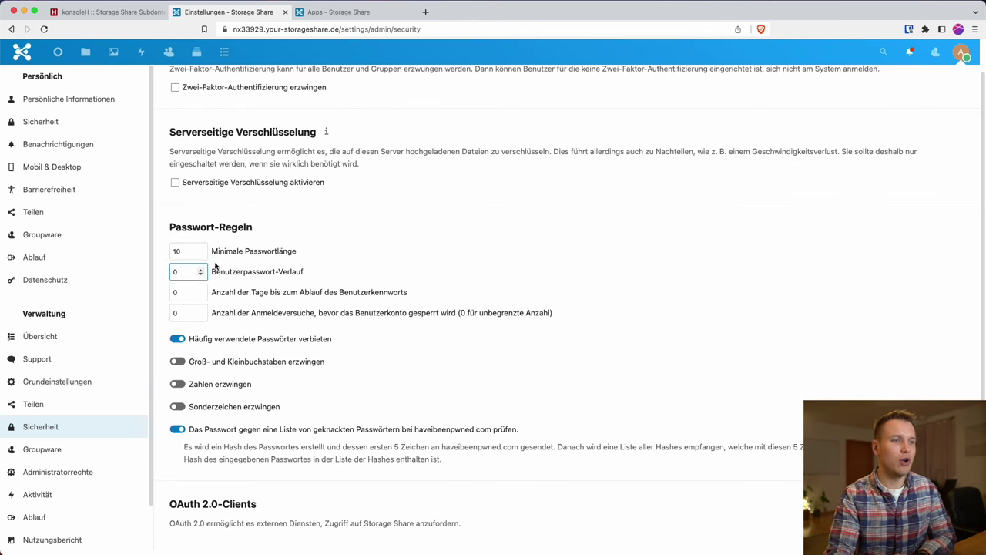
scroll(202, 270, down, 1)
click(184, 230)
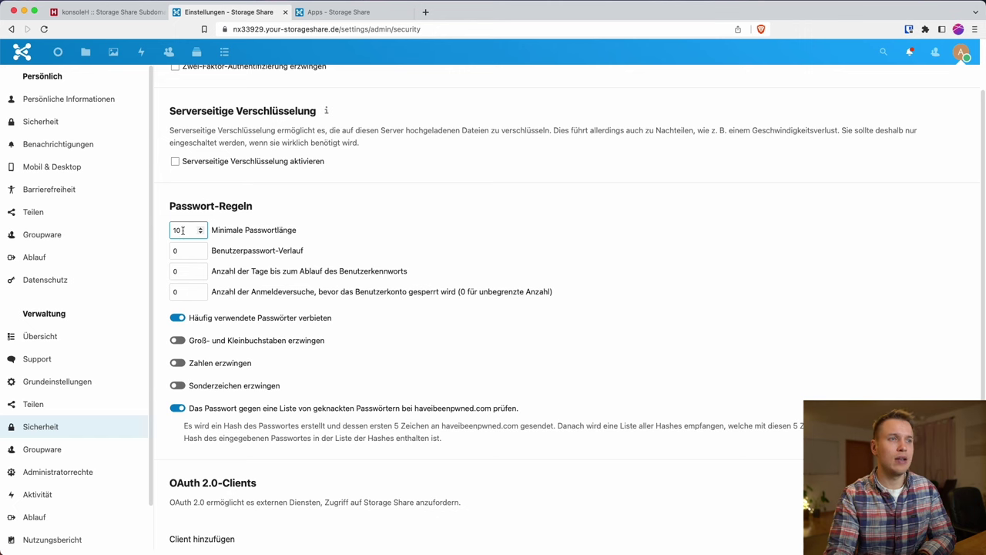
double_click(177, 230)
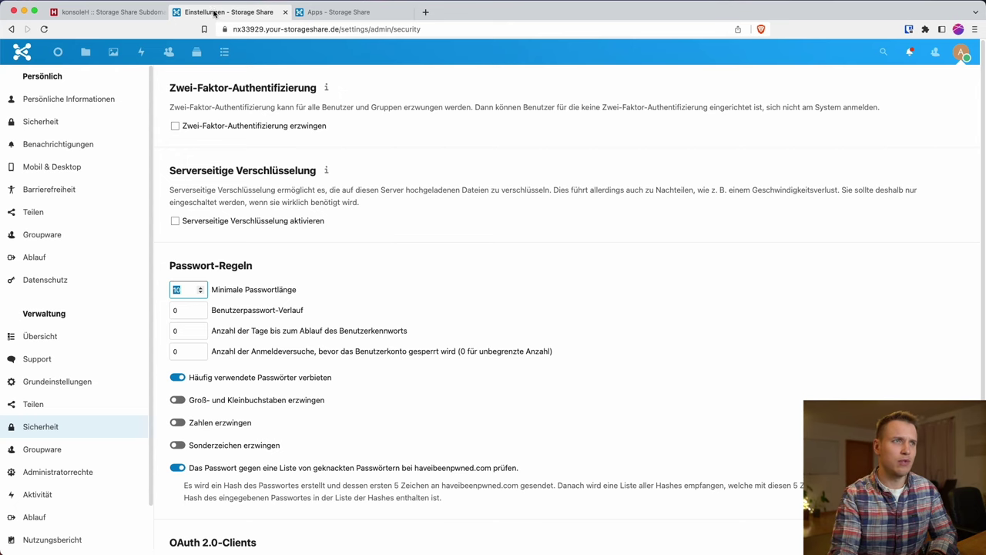
Step: Highlight the storageshare domain in the page address to show the default URL
click(245, 29)
click(244, 29)
drag(258, 30, 359, 29)
click(365, 29)
click(269, 29)
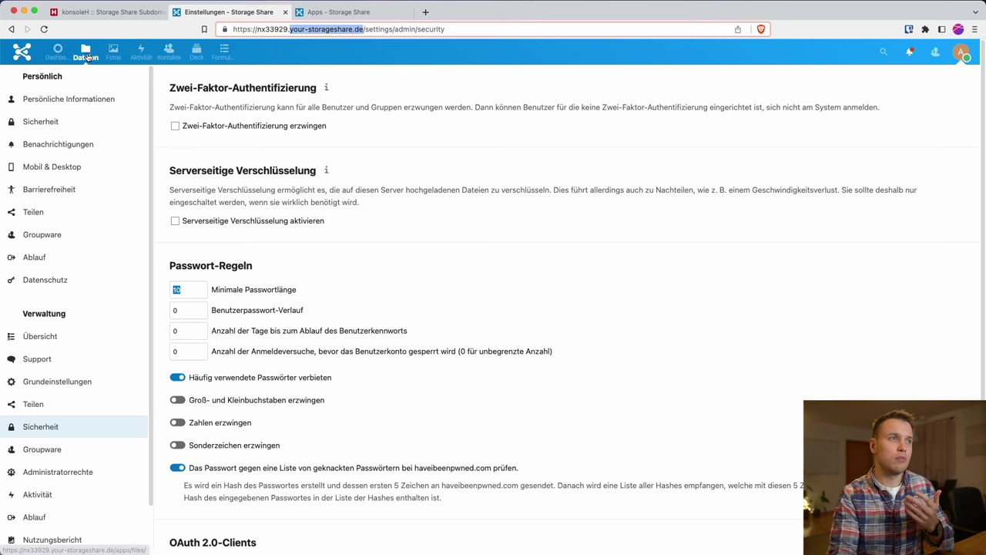
Step: Create a public share link for Storage-Share.png in Dateien and open it in a private window
click(85, 51)
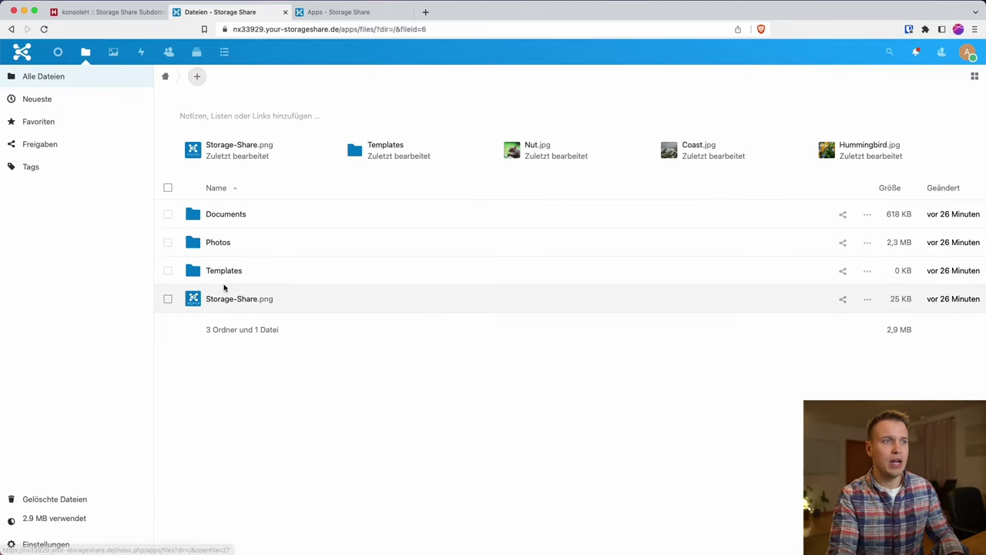
click(168, 299)
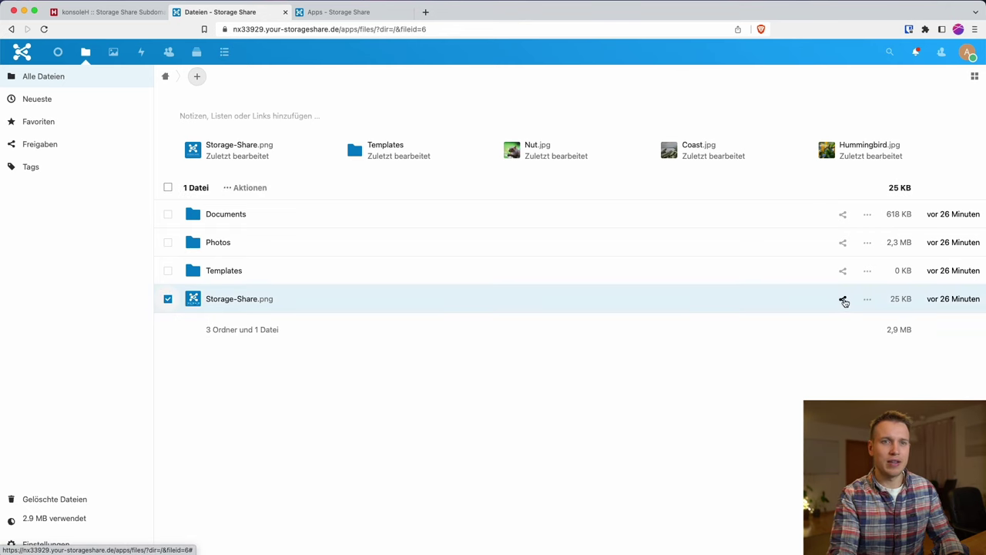
click(842, 300)
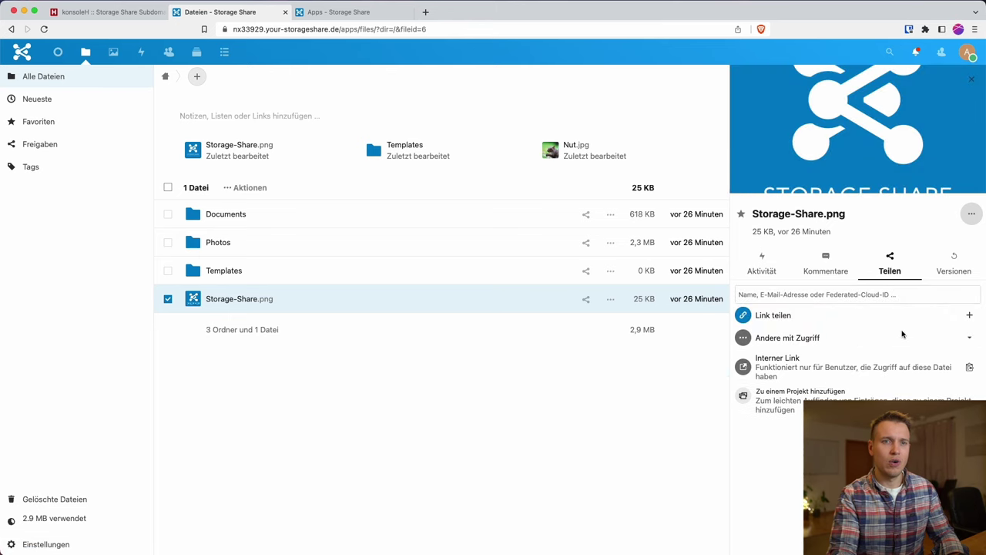
click(969, 315)
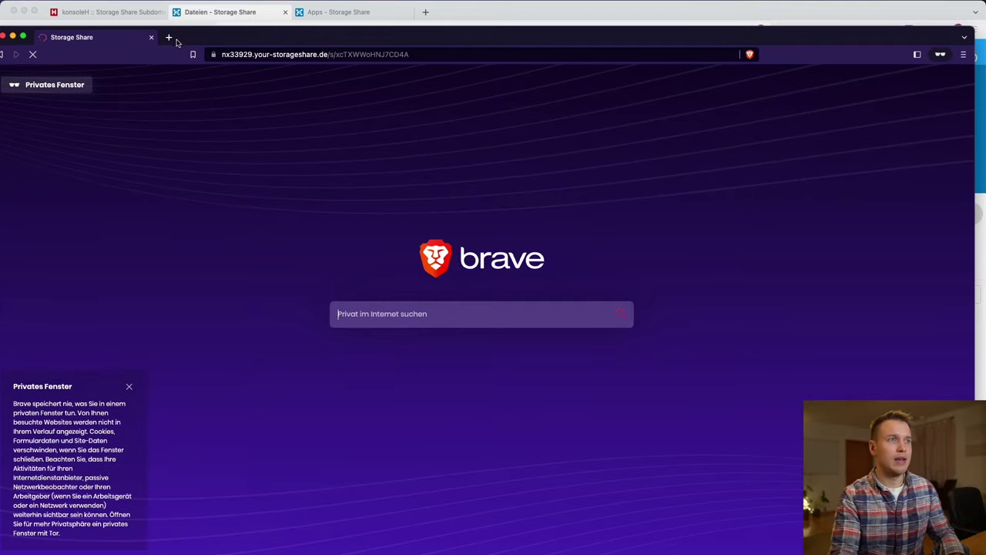
drag(206, 14, 239, 26)
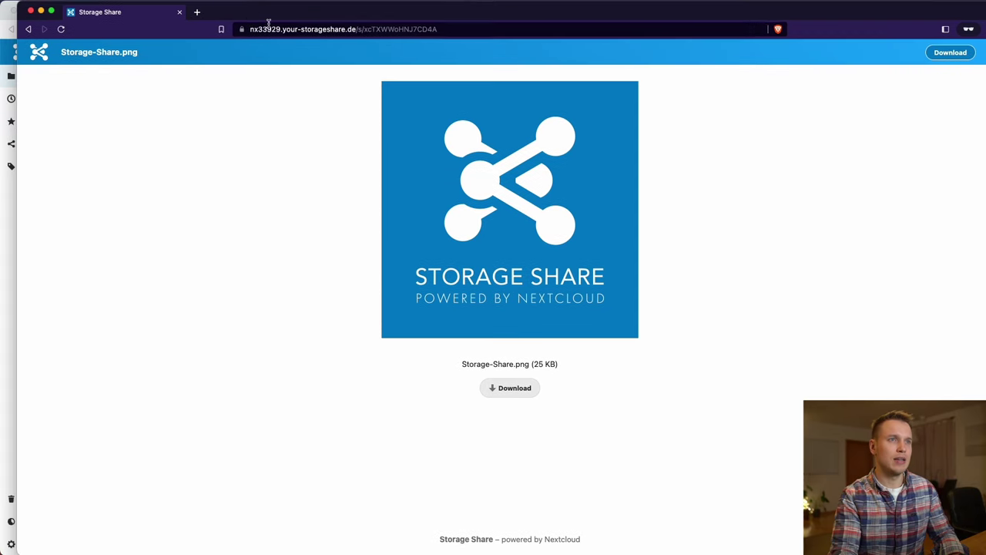
Step: Confirm the share page uses the default storageshare domain, then close the private window
click(469, 29)
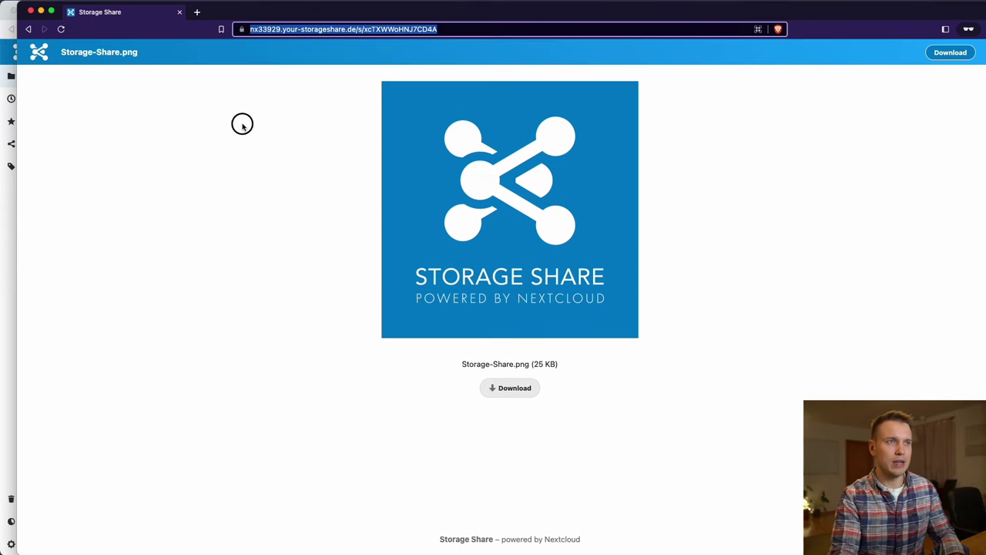
click(343, 115)
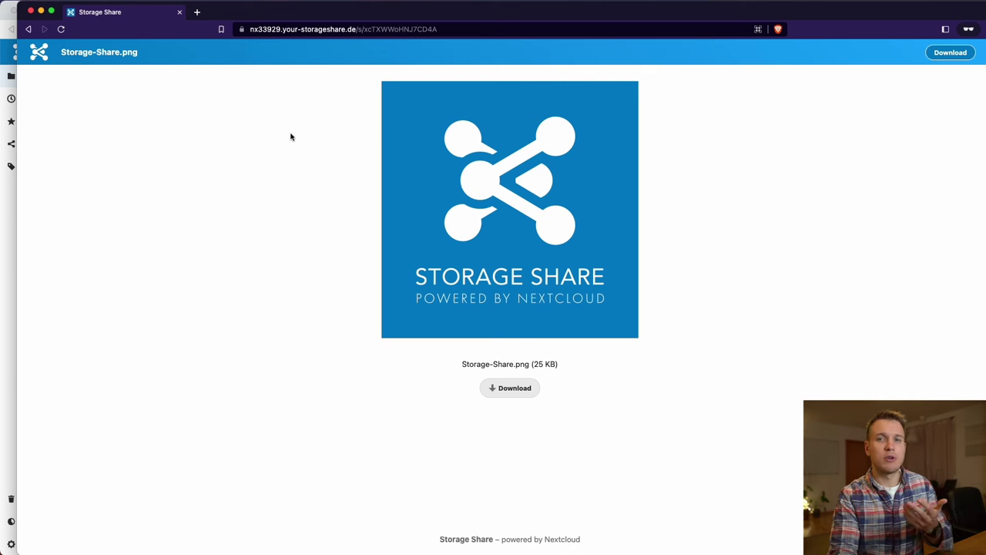
click(271, 35)
click(364, 34)
drag(380, 29, 249, 52)
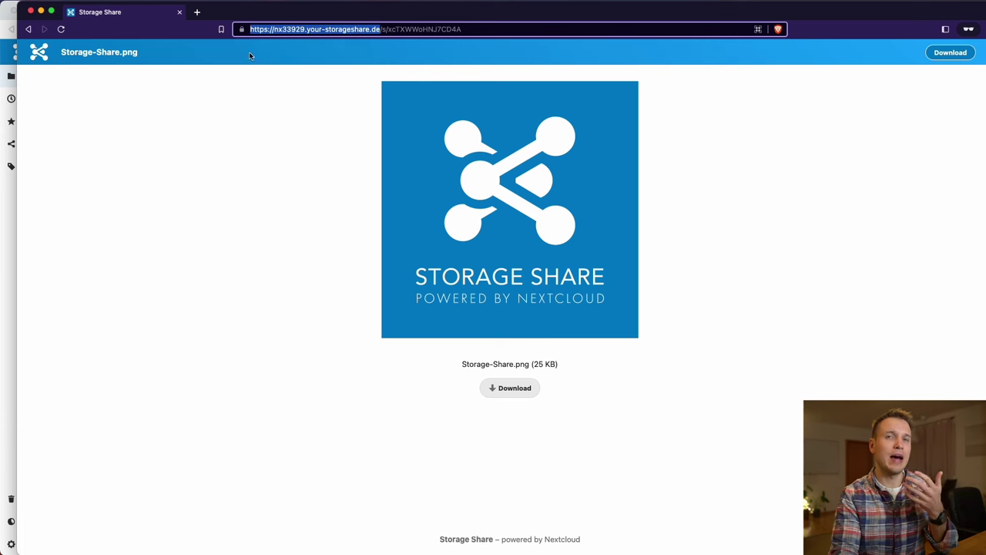
click(158, 147)
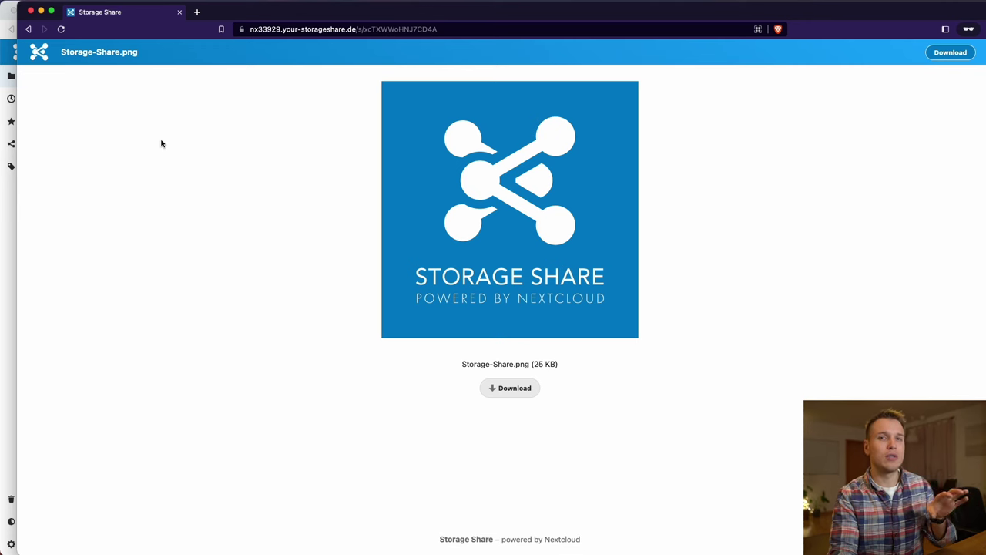
click(31, 11)
Step: Open the Storage Share Einstellungen > Subdomains page in konsoleH
click(69, 13)
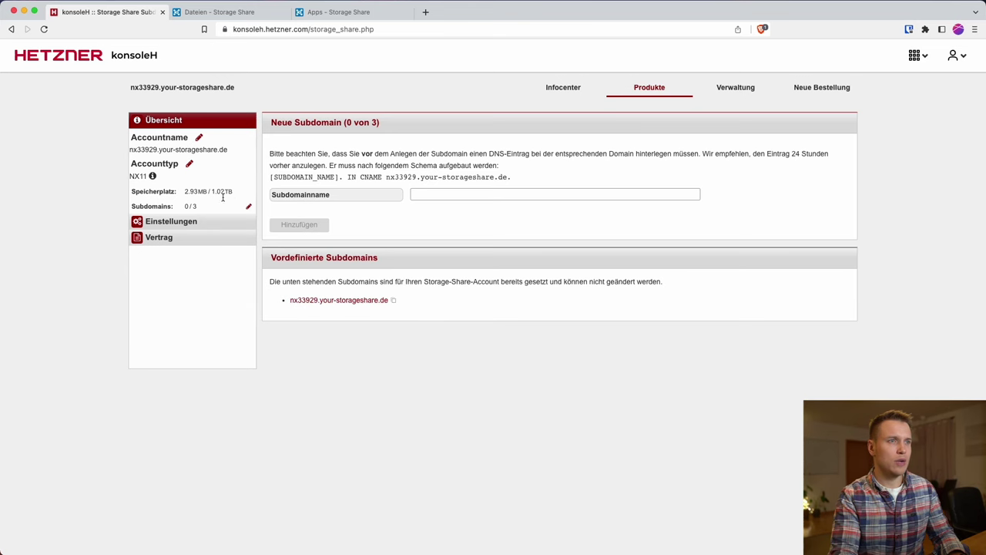
click(177, 221)
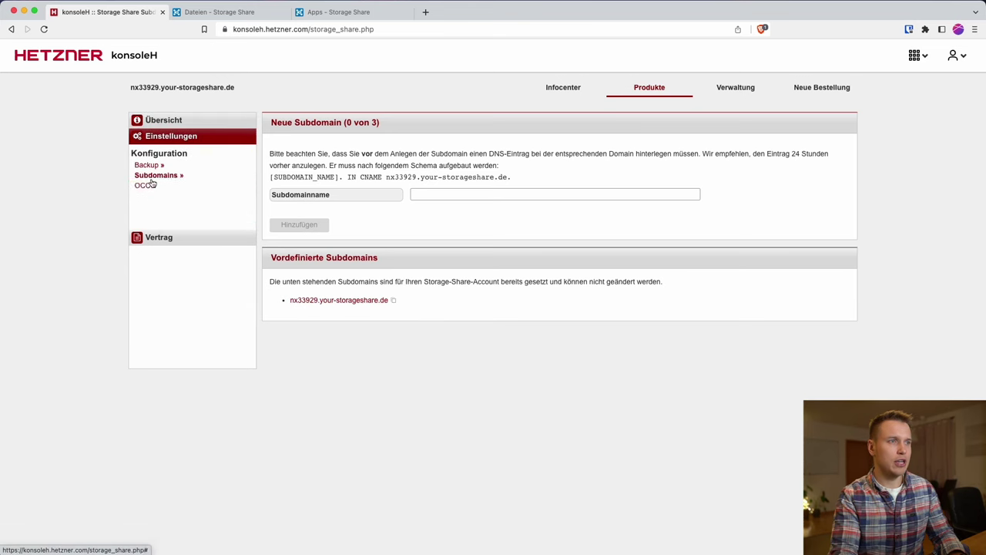
click(149, 176)
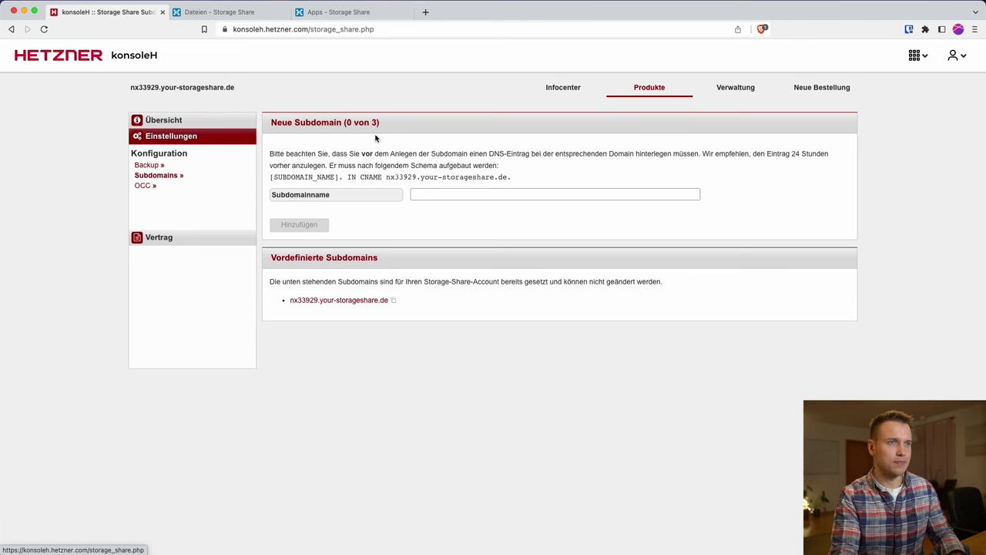
Step: Highlight the note to create the DNS entry first and the required CNAME record schema
drag(271, 154, 743, 152)
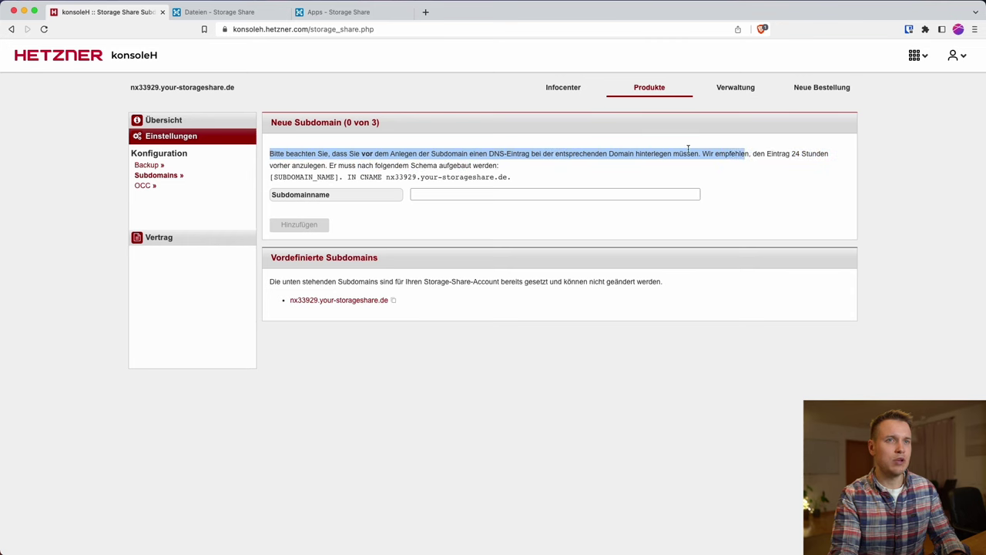
click(335, 166)
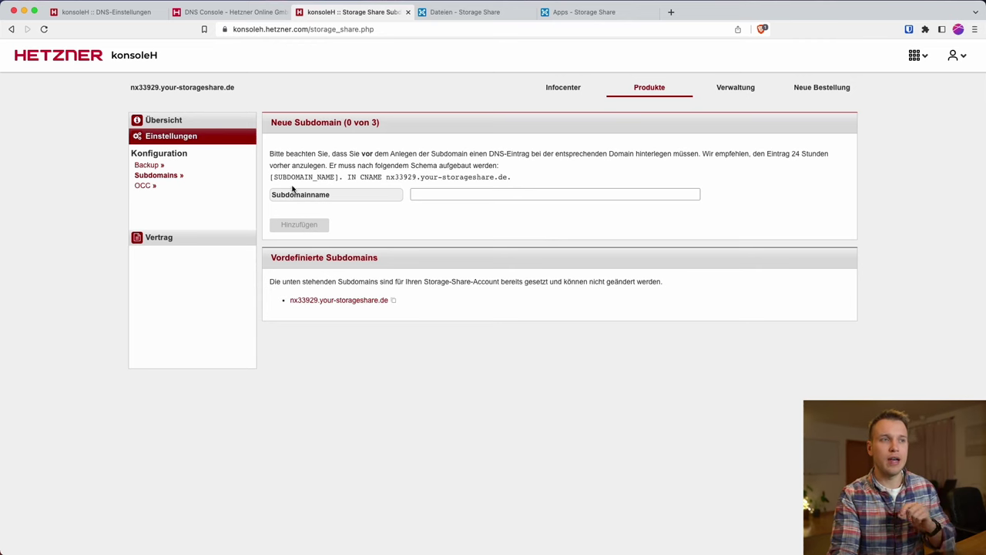
drag(270, 178, 520, 181)
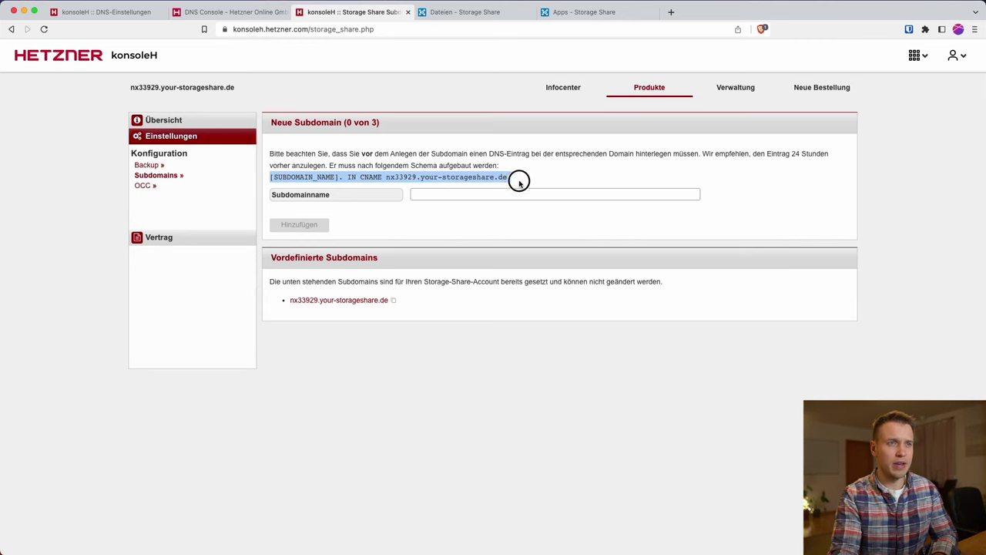
click(456, 178)
double_click(375, 177)
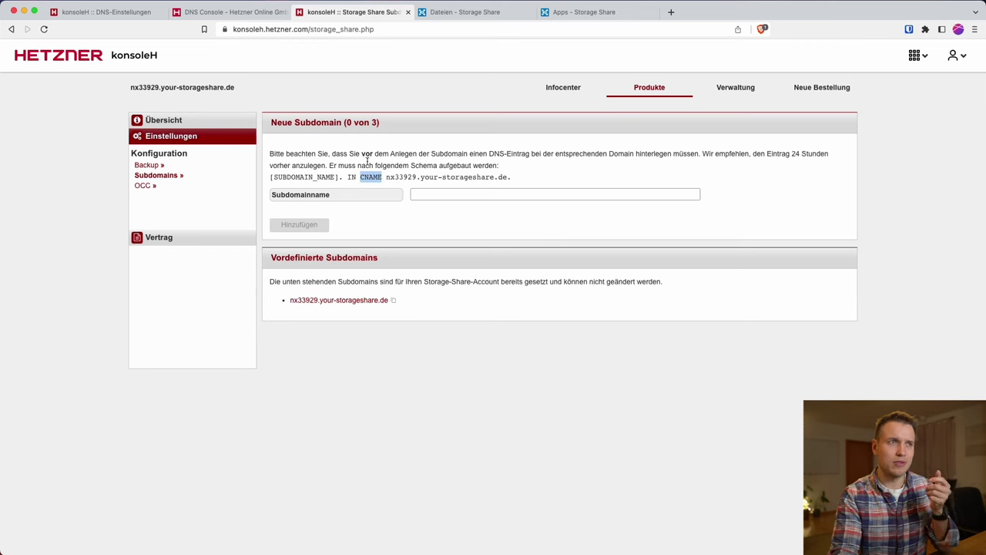
Step: In DNS Console, start a CNAME record named 'nextcloud' for privacytutor.de
click(224, 13)
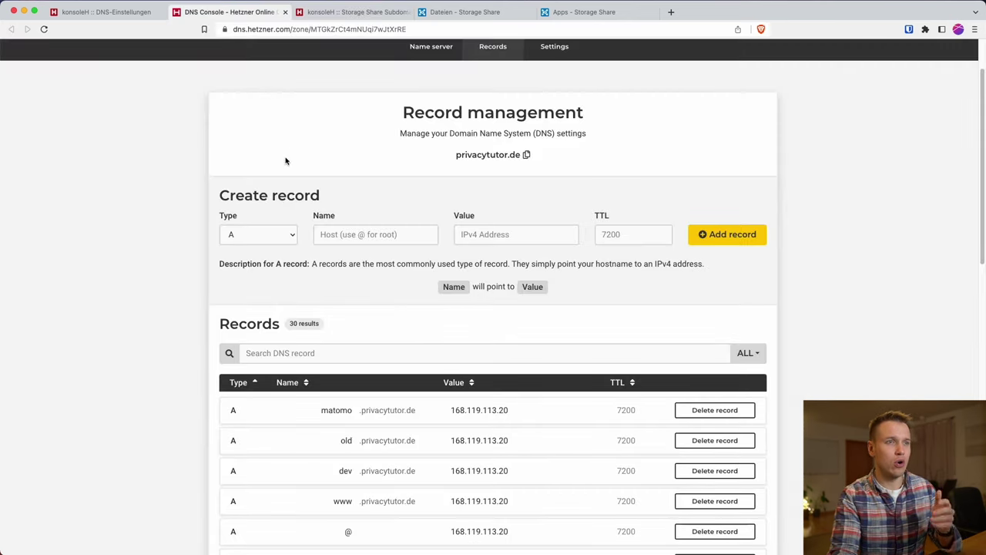
click(339, 12)
click(250, 14)
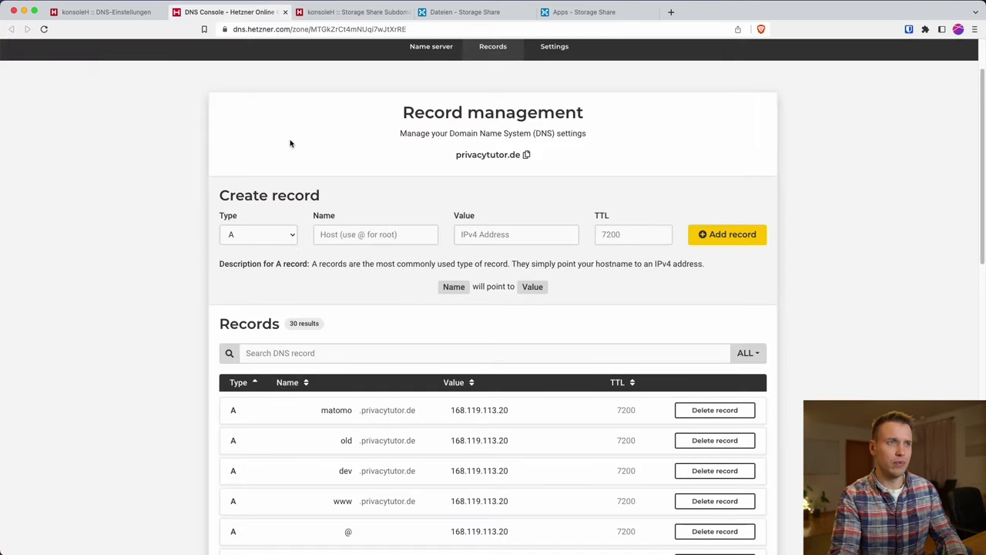
scroll(369, 100, up, 2)
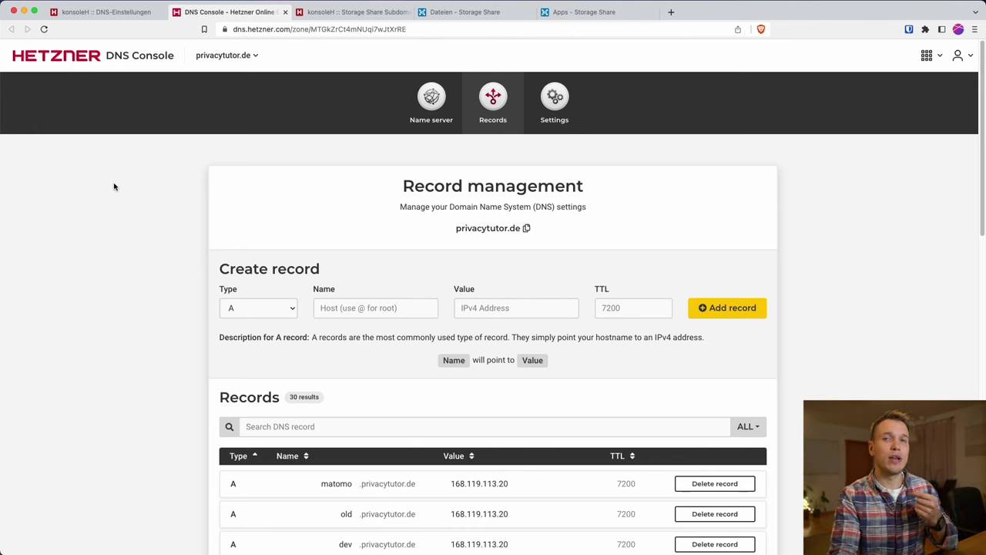
scroll(277, 243, down, 2)
click(241, 236)
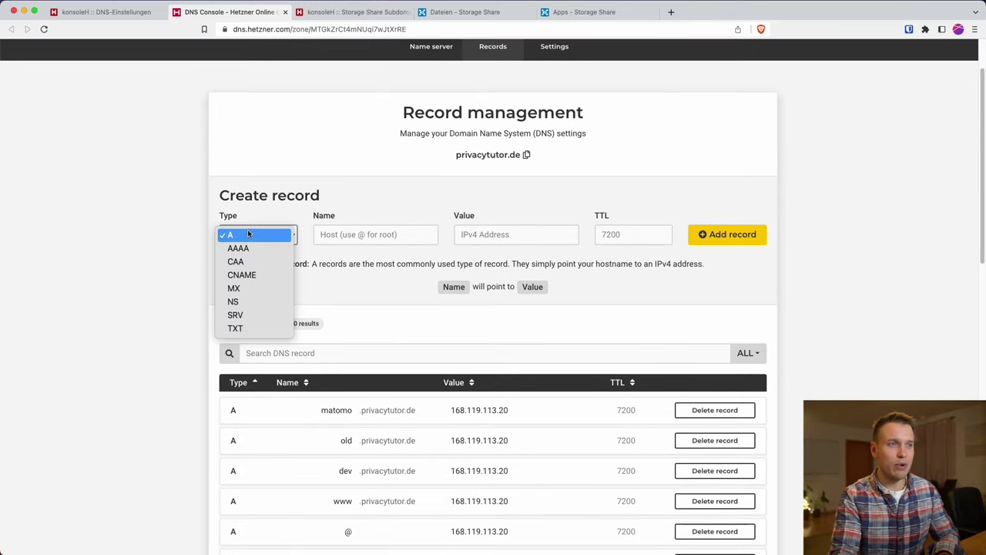
click(244, 276)
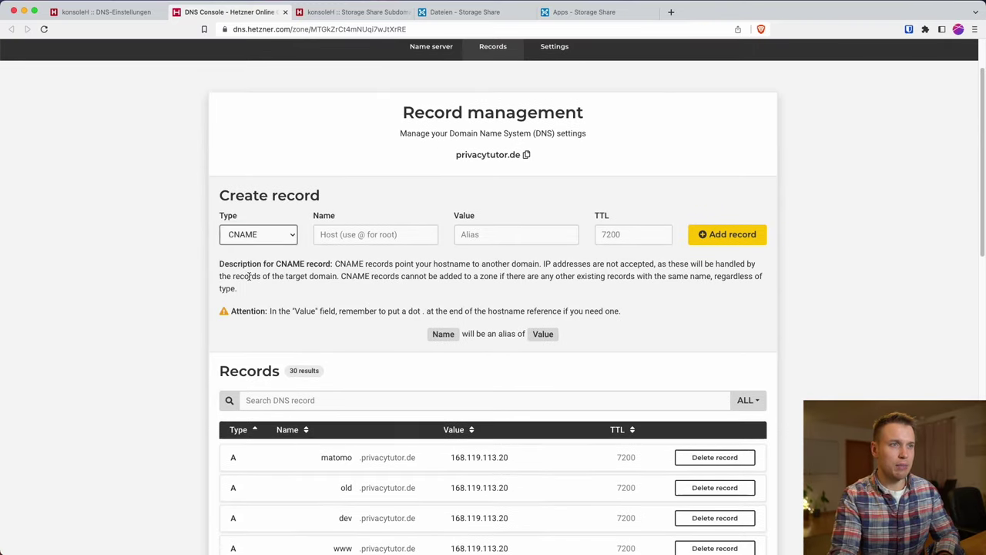
click(351, 233)
scroll(348, 269, up, 2)
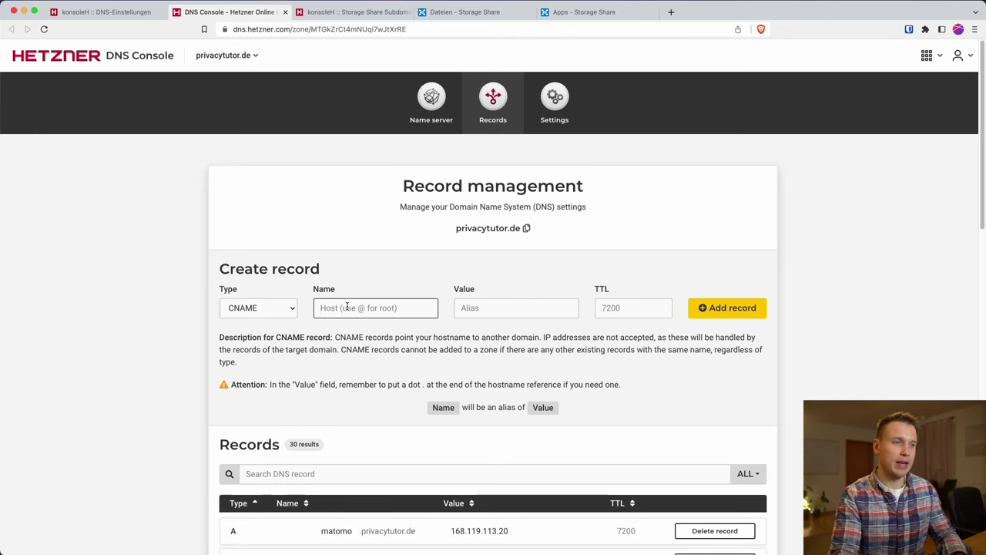
text(nex)
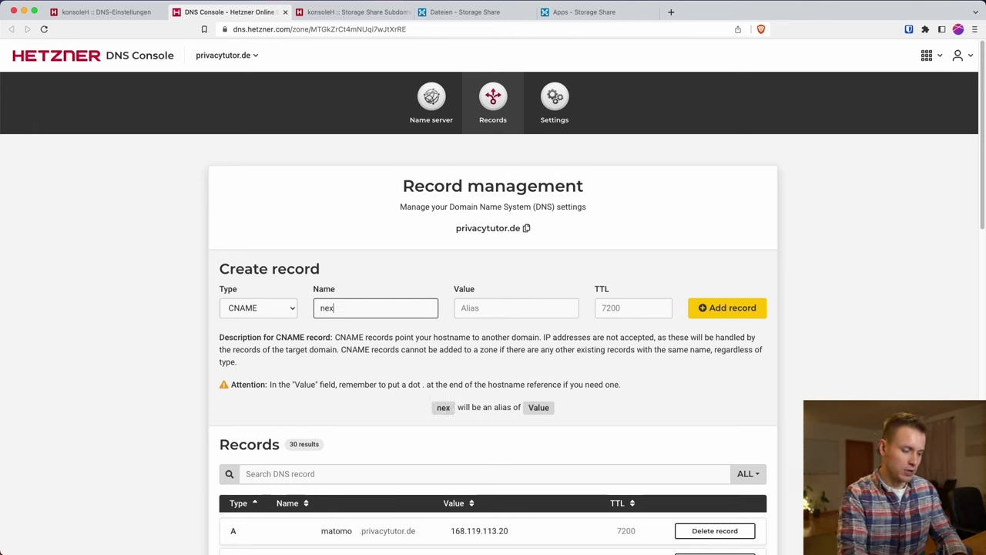
text(tcloud)
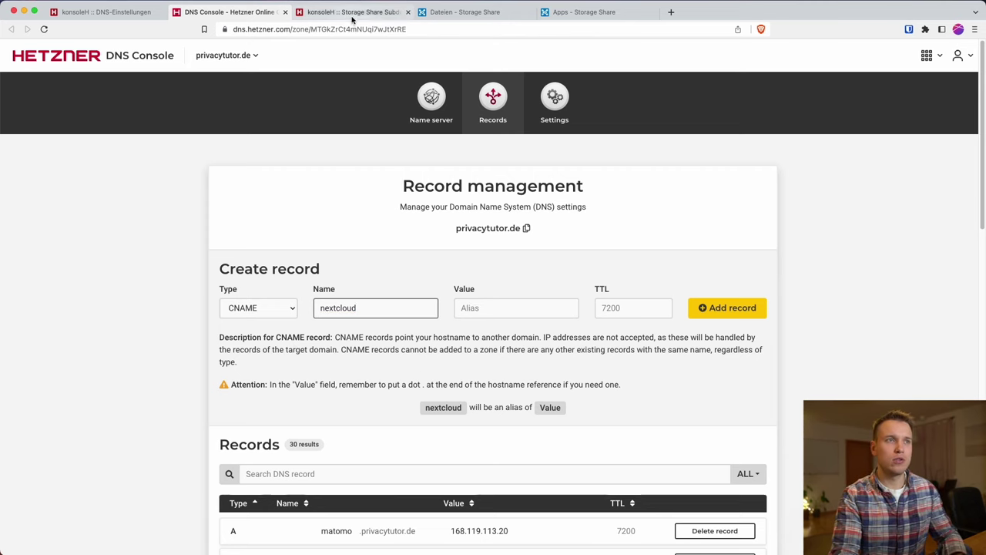
Step: Set the value to the nx33929.your-storageshare.de target copied from konsoleH and add the record
click(355, 13)
right_click(414, 177)
click(438, 194)
click(234, 13)
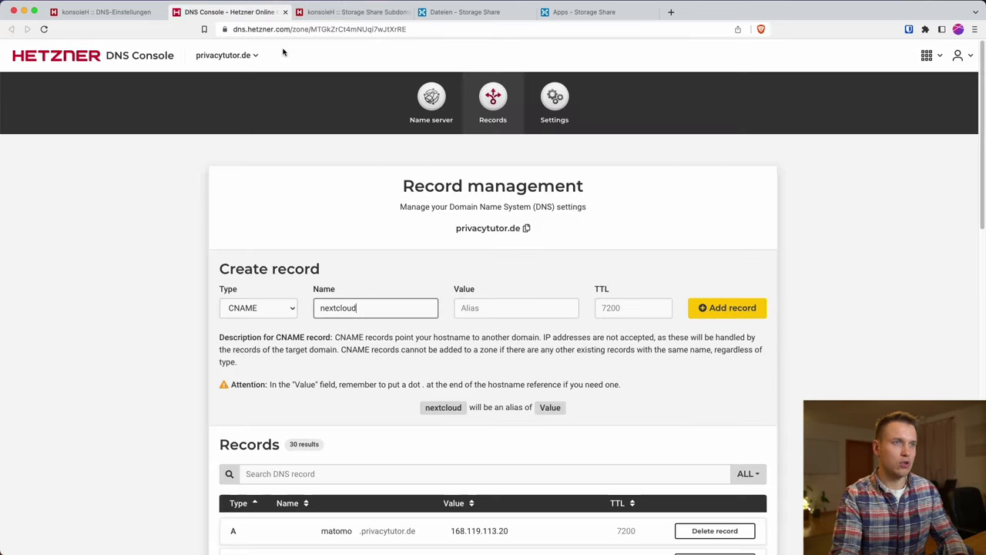
click(488, 307)
text(nx33929.your-storageshare.de.)
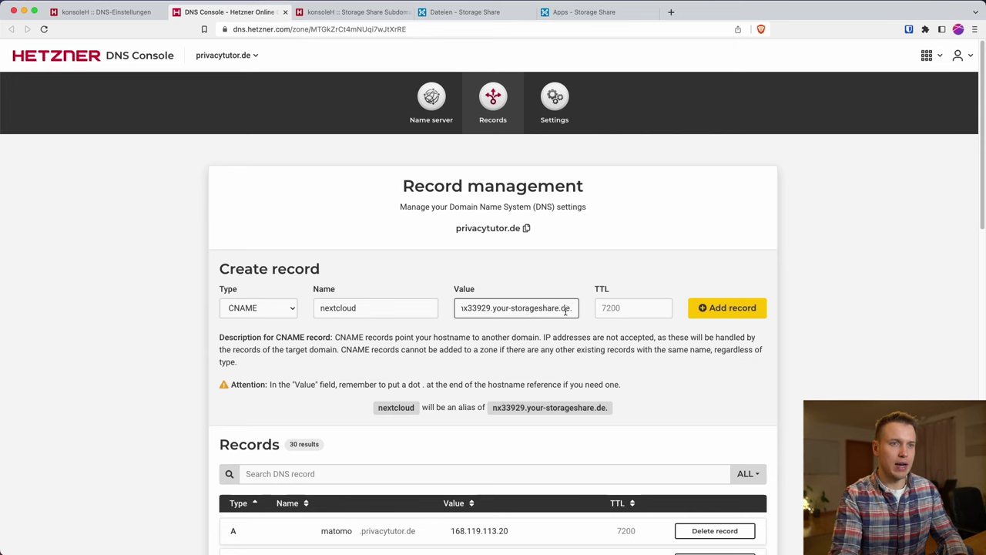
click(568, 308)
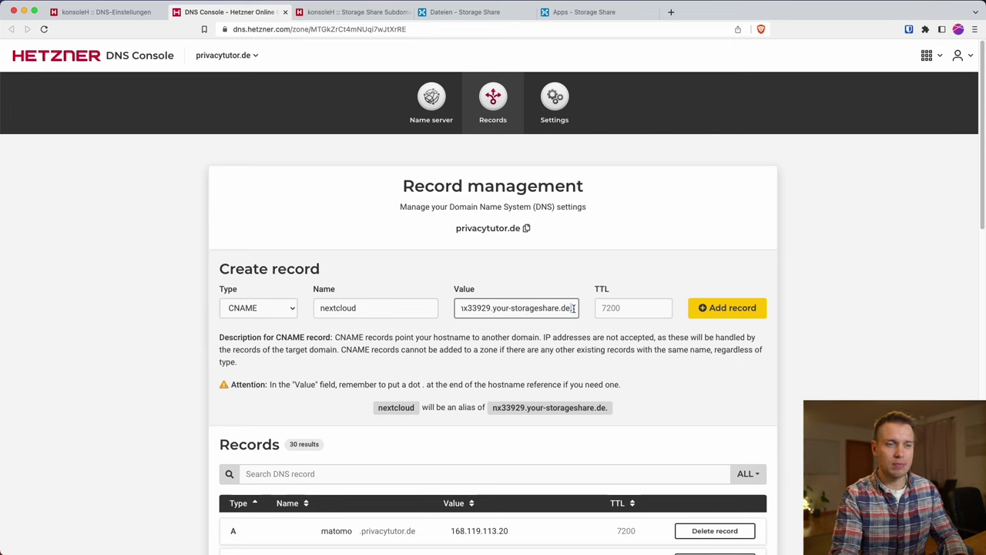
click(570, 308)
key(BackSpace)
click(620, 360)
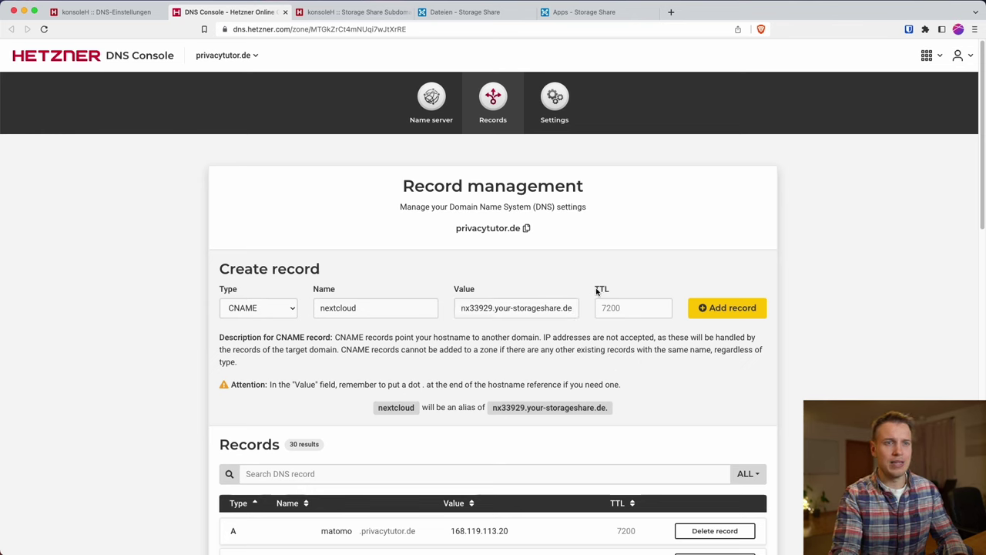
click(435, 318)
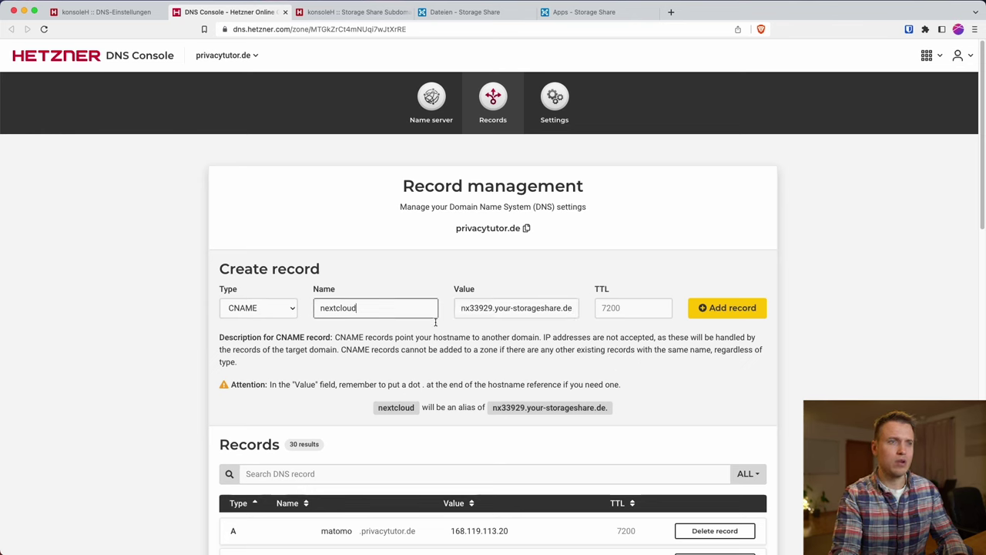
click(720, 307)
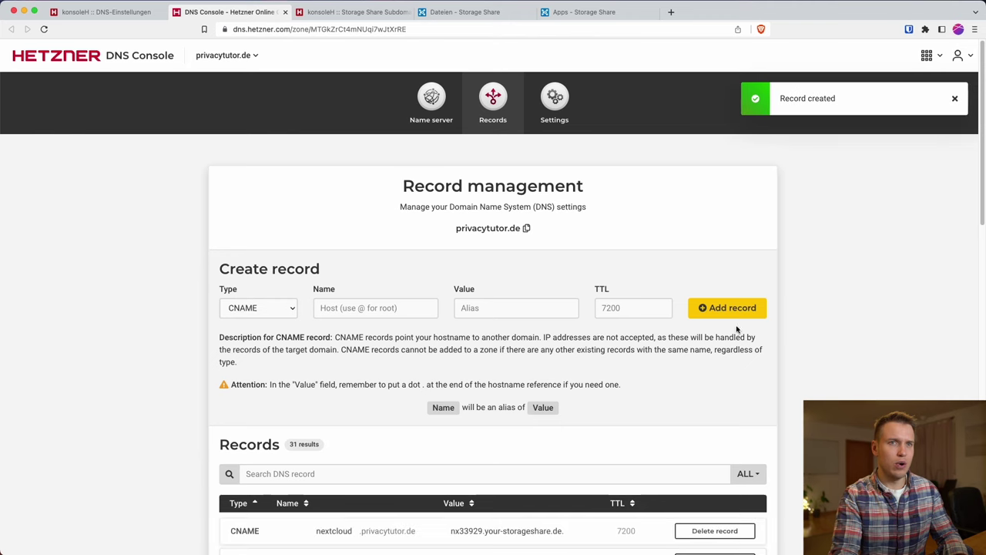
Step: Verify the nextcloud CNAME record with TTL 7200 appears in the Records table, then return to konsoleH
scroll(847, 215, down, 2)
scroll(847, 215, down, 5)
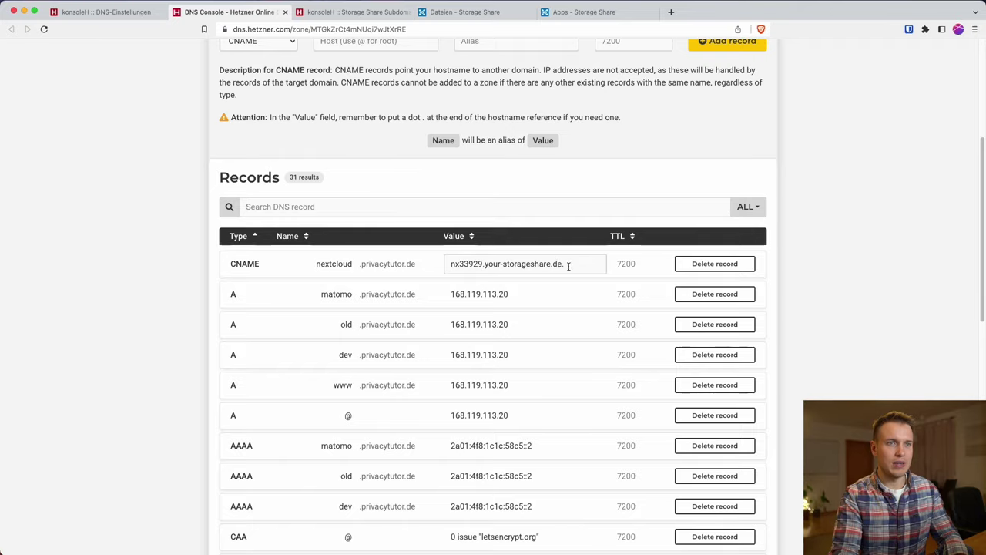
key(ctrl+Tab)
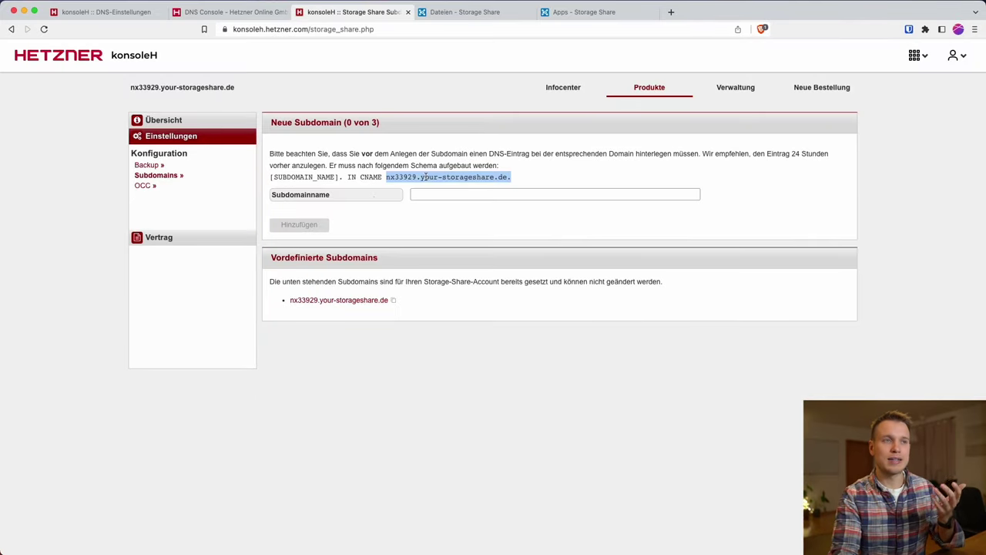
double_click(277, 194)
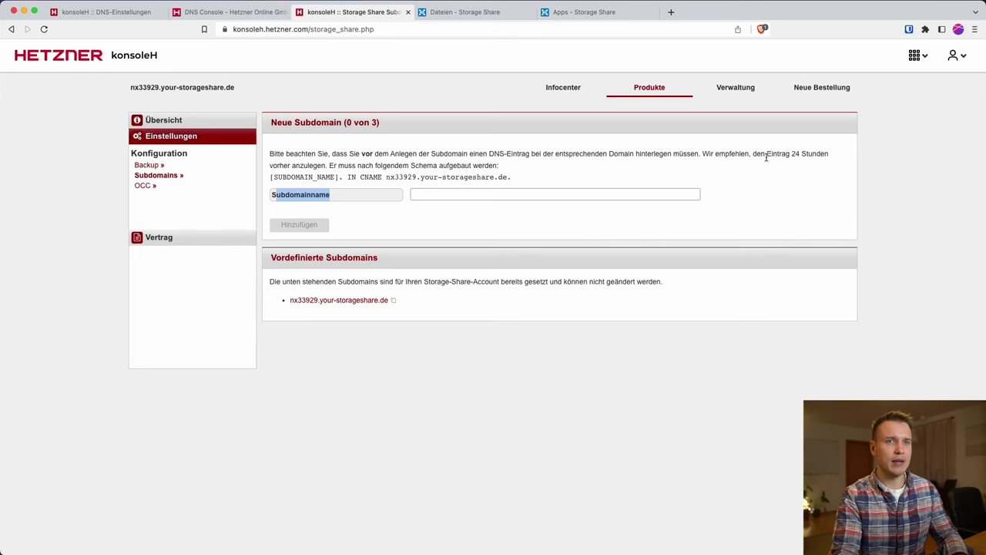
drag(761, 154, 513, 168)
click(812, 153)
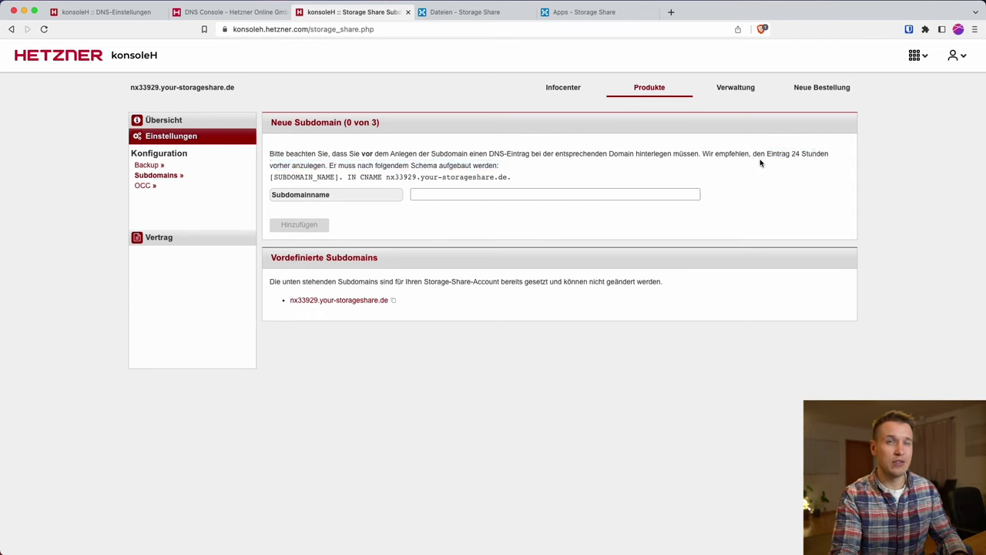
drag(791, 156, 830, 154)
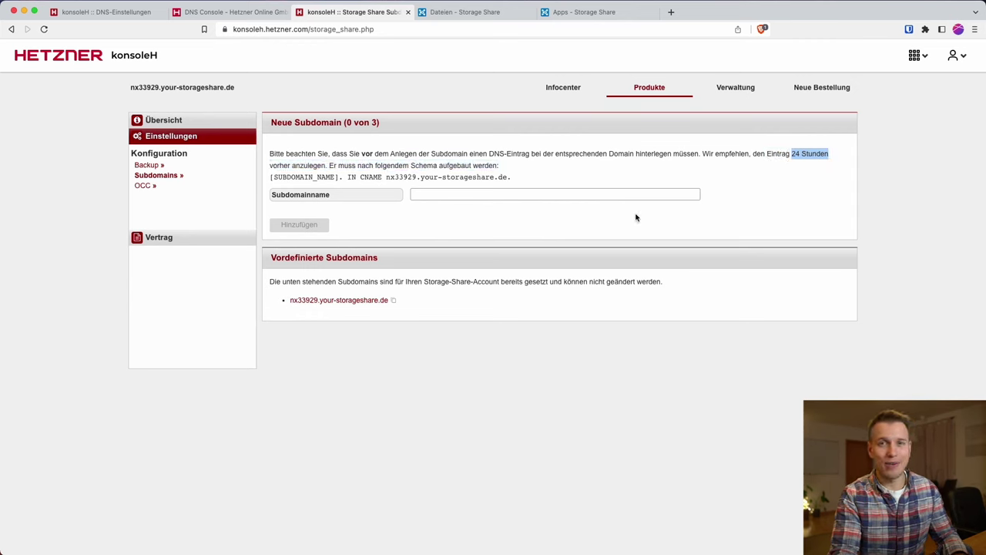
click(443, 197)
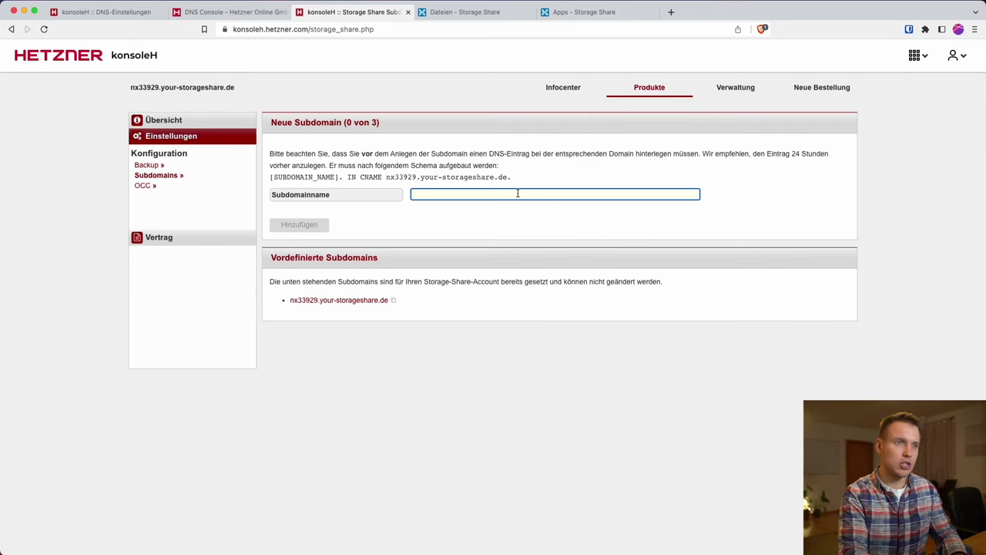
Step: Enter nextcloud.privacytutor.de as the Subdomainname and add it
text(nex)
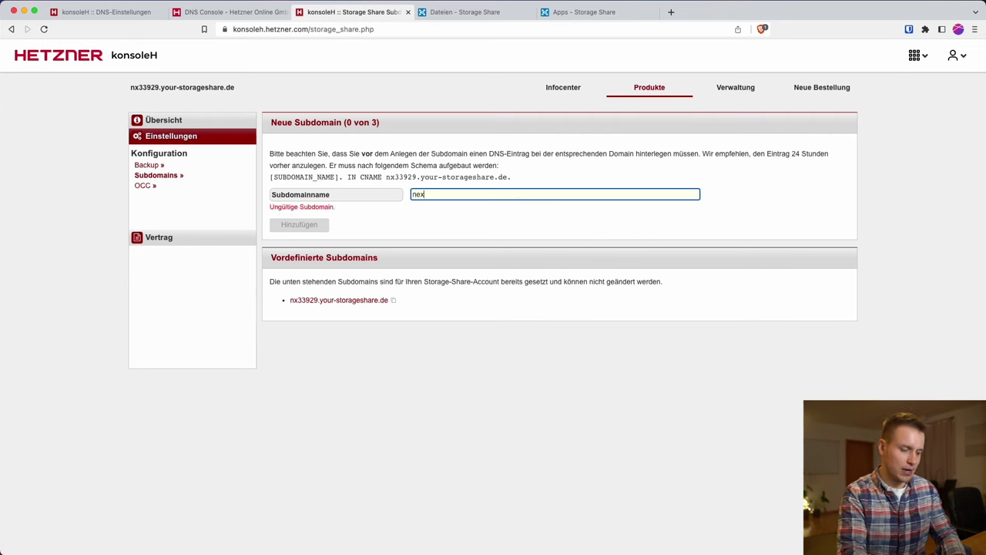
text(tcloud.privacytutor.de)
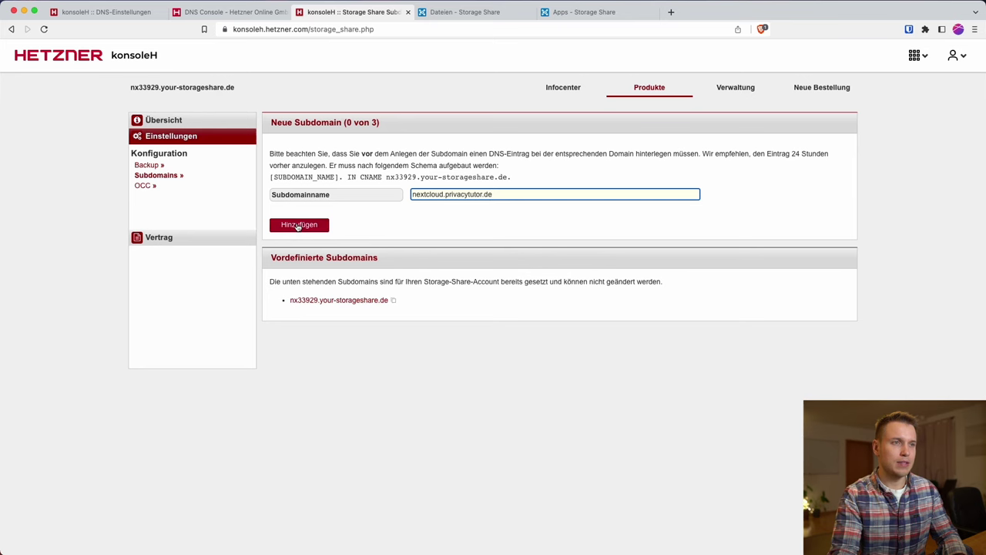
click(298, 225)
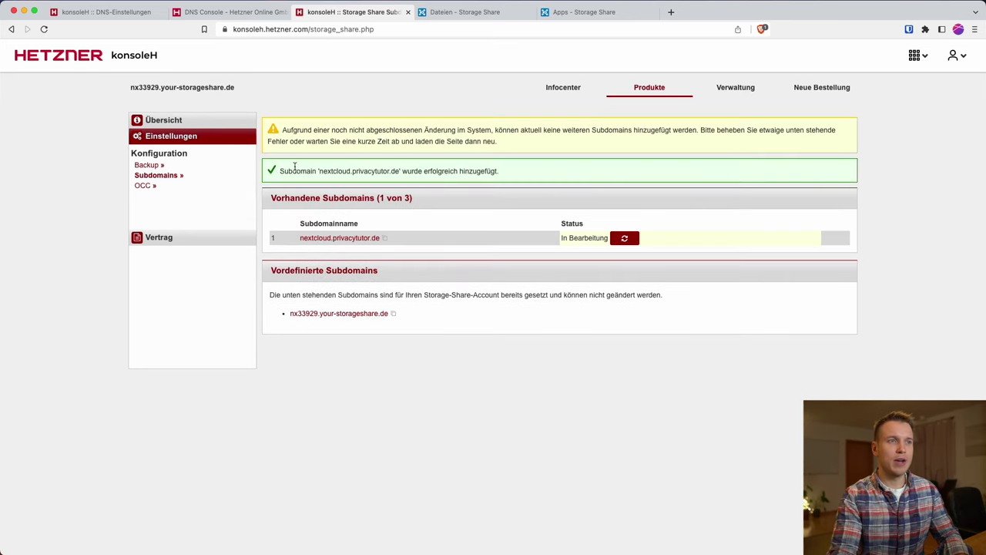
Step: Refresh the nextcloud.privacytutor.de status from In Bearbeitung until it reads Aktiv
drag(279, 173, 494, 171)
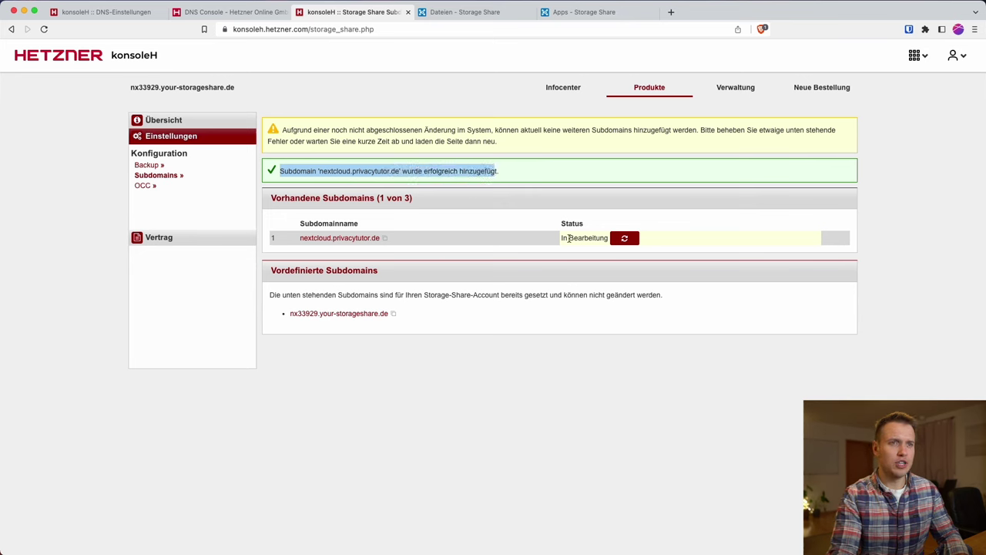
drag(559, 237, 582, 238)
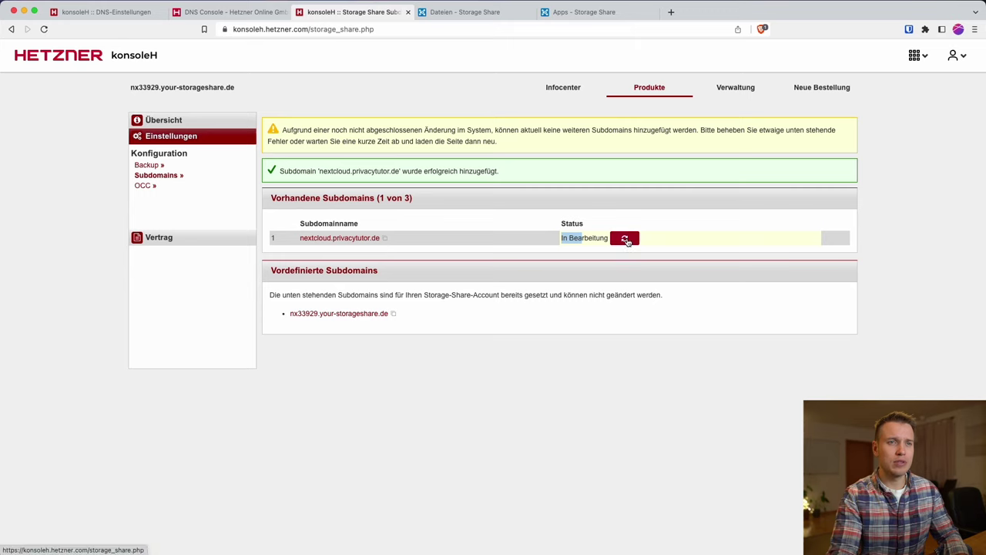
click(625, 238)
double_click(572, 298)
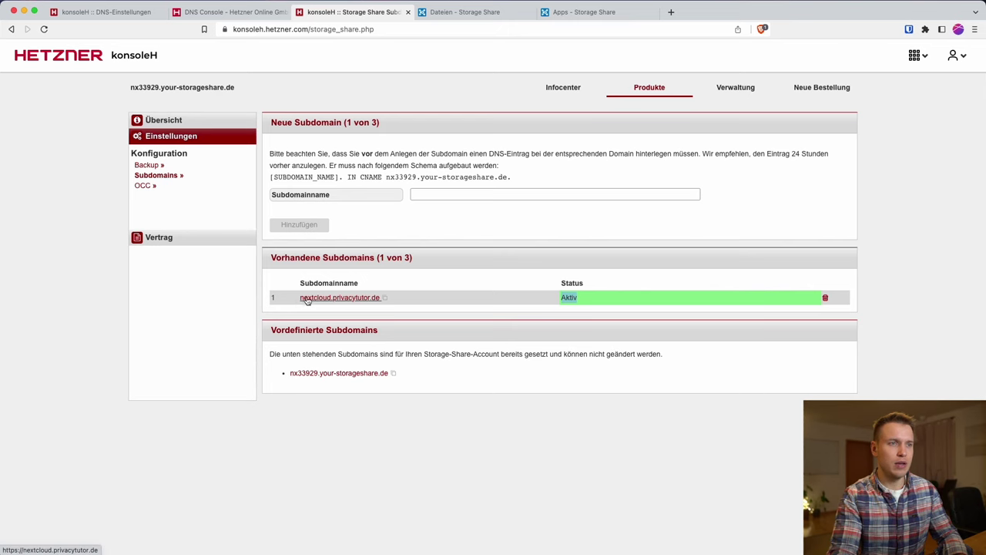
Step: Open nextcloud.privacytutor.de in a new tab and check the login page's HTTPS address
click(339, 298)
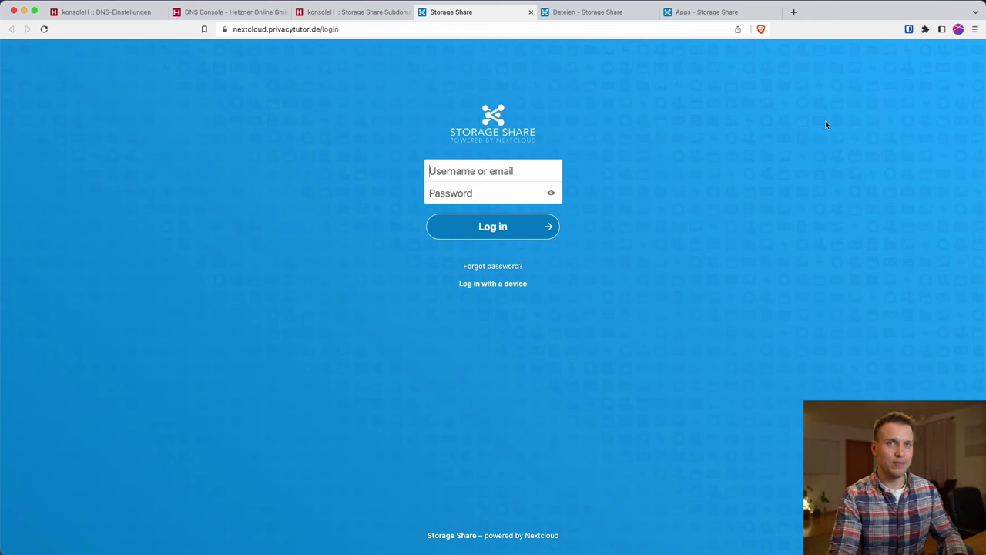
click(347, 29)
drag(363, 29, 221, 30)
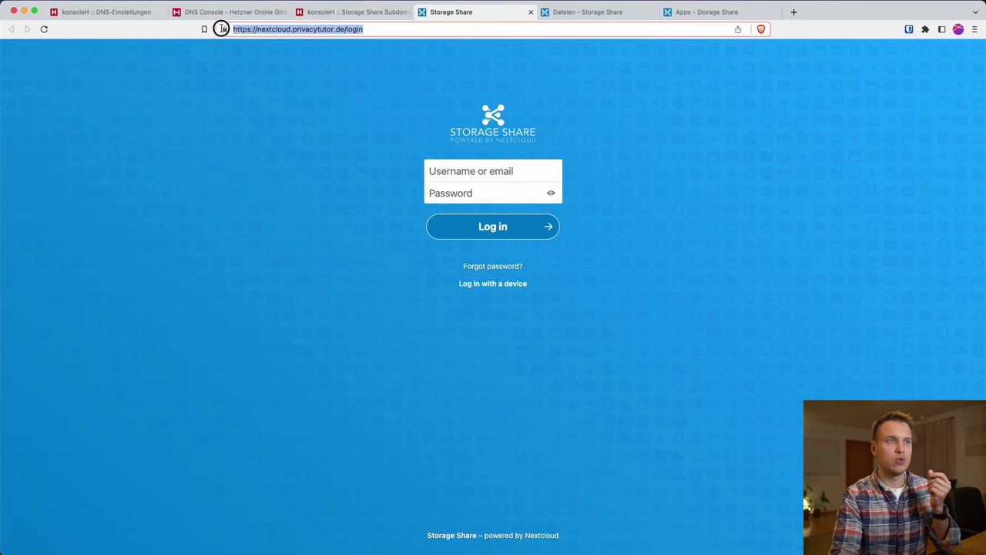
Step: Highlight the original nx33929.your-storageshare.de domain in the Dateien tab's address bar
click(601, 12)
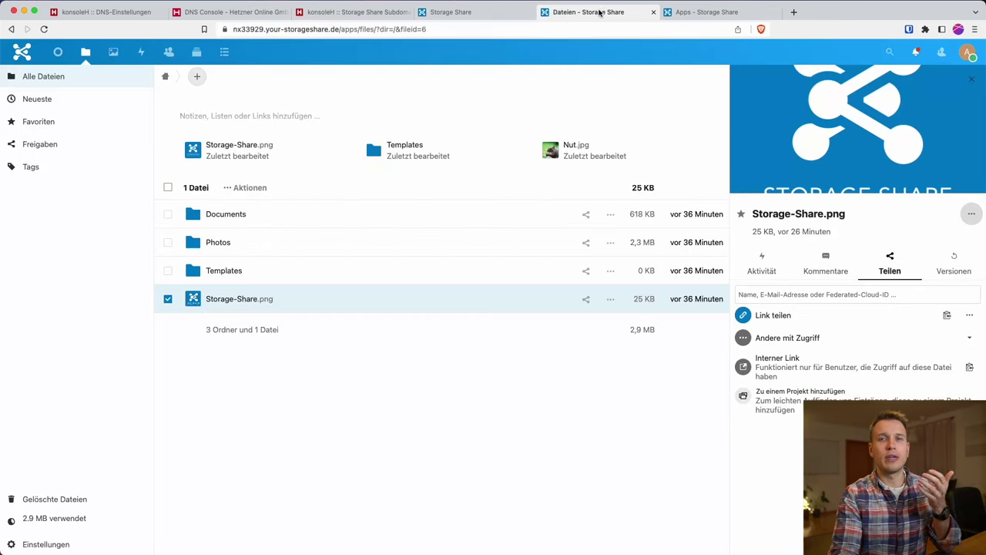
click(280, 29)
click(366, 31)
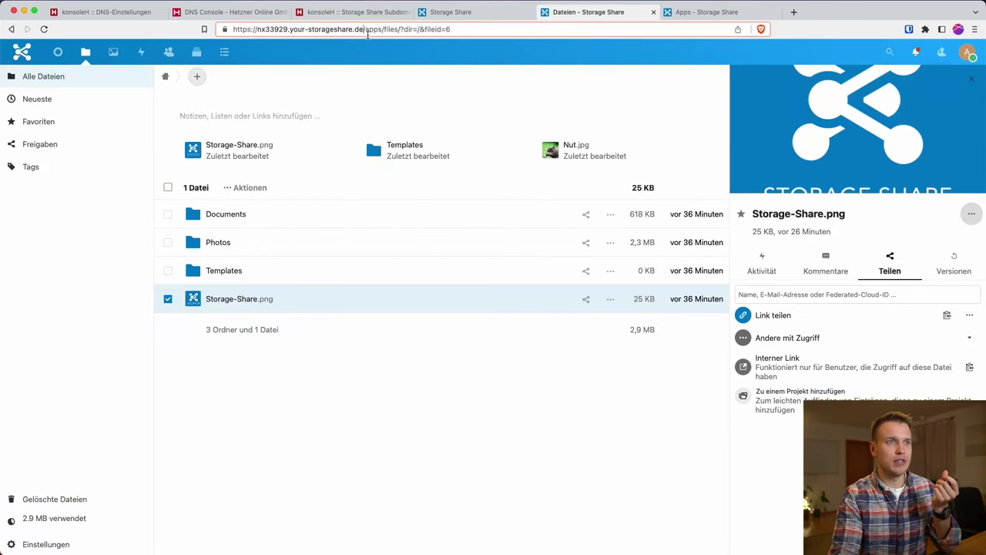
drag(365, 29, 256, 30)
Step: Return to the login tab and highlight its nextcloud.privacytutor.de/login address for comparison
click(451, 12)
click(271, 30)
drag(255, 30, 419, 29)
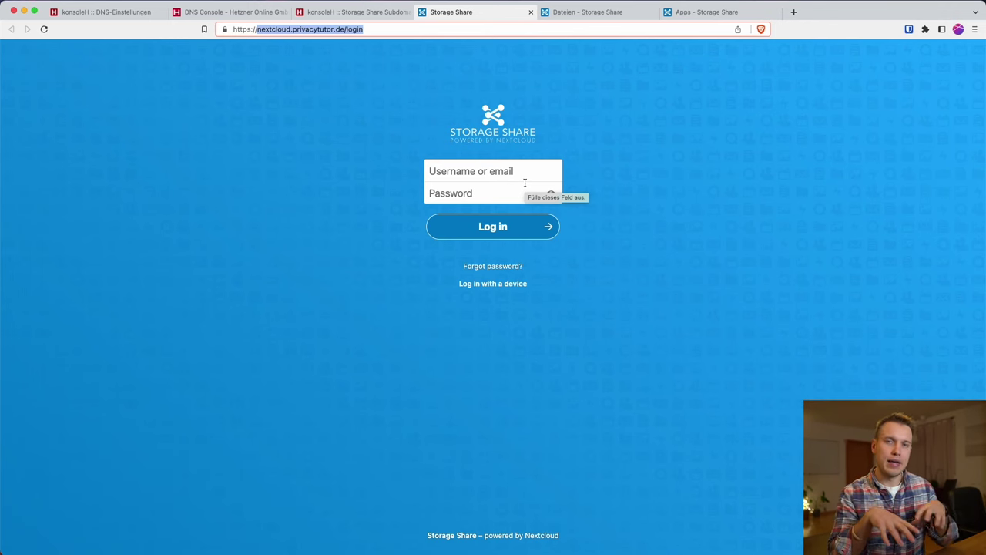
click(356, 147)
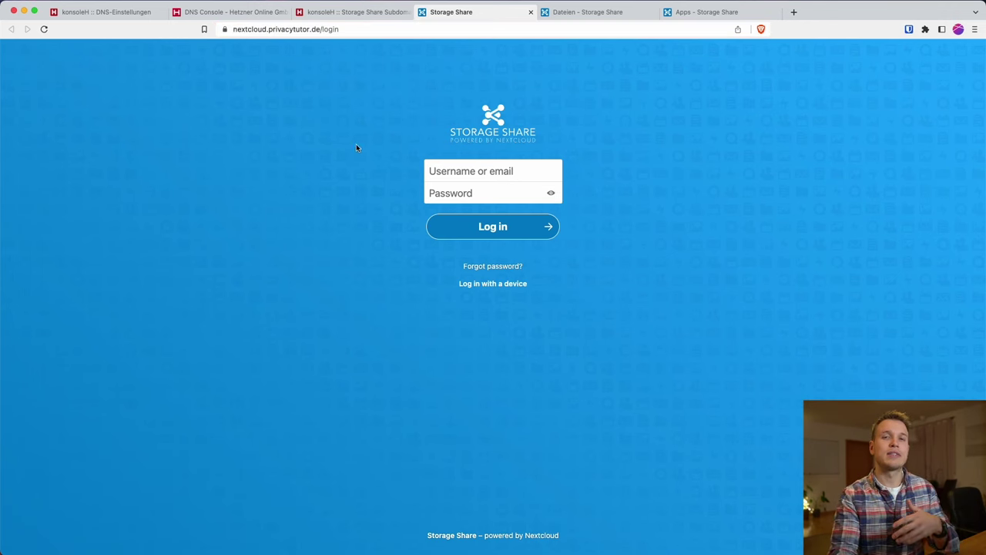
drag(263, 30, 364, 29)
click(332, 29)
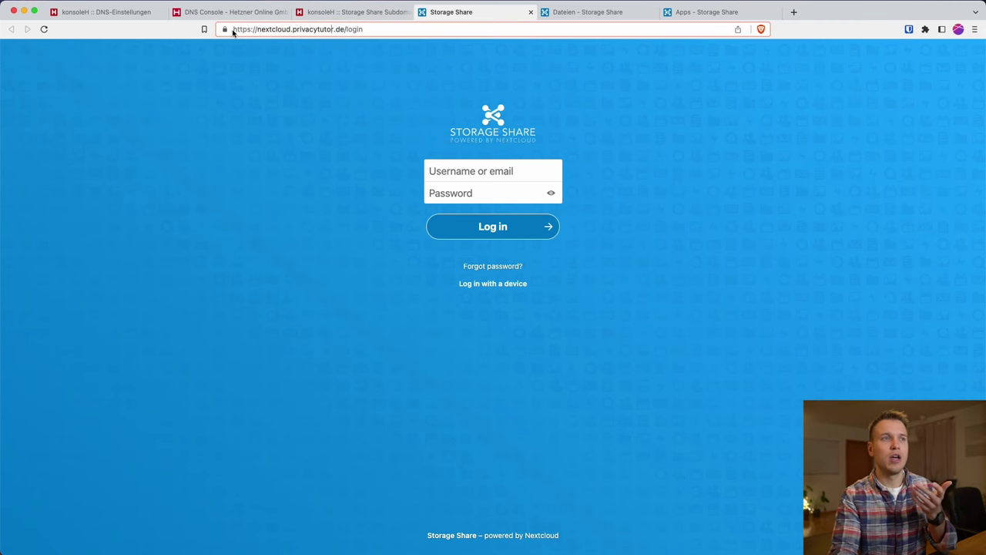